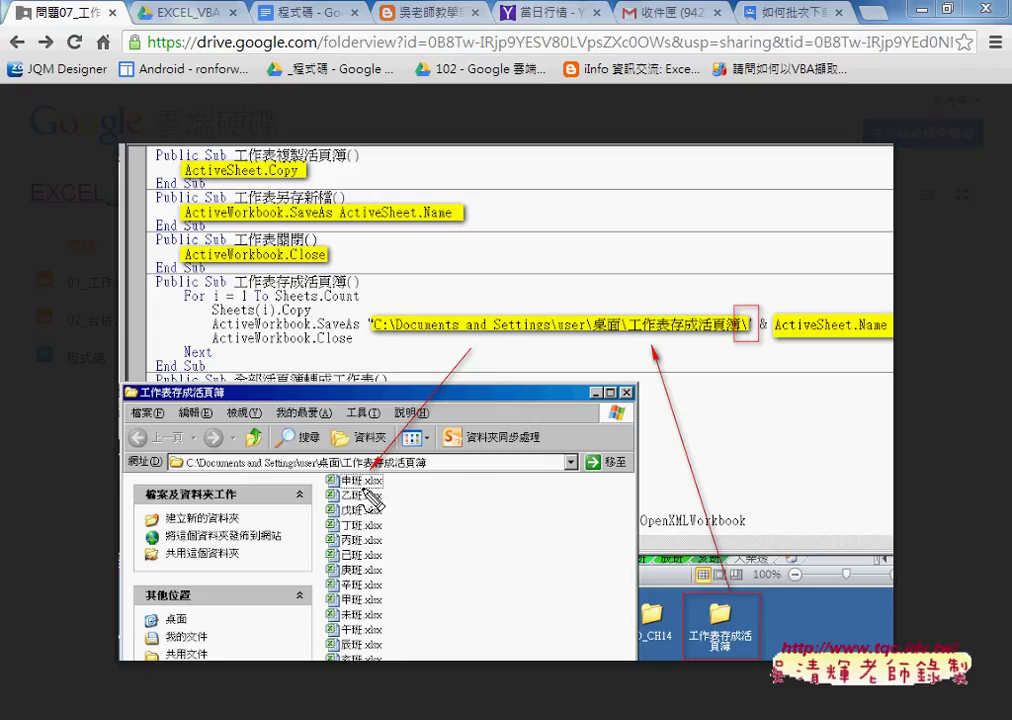
Copy the 水泥 sheet into (new book) with Create a copy ticked, producing 活頁簿100
left_click_drag(331, 492, 388, 479)
key("Escape")
left_click(155, 611)
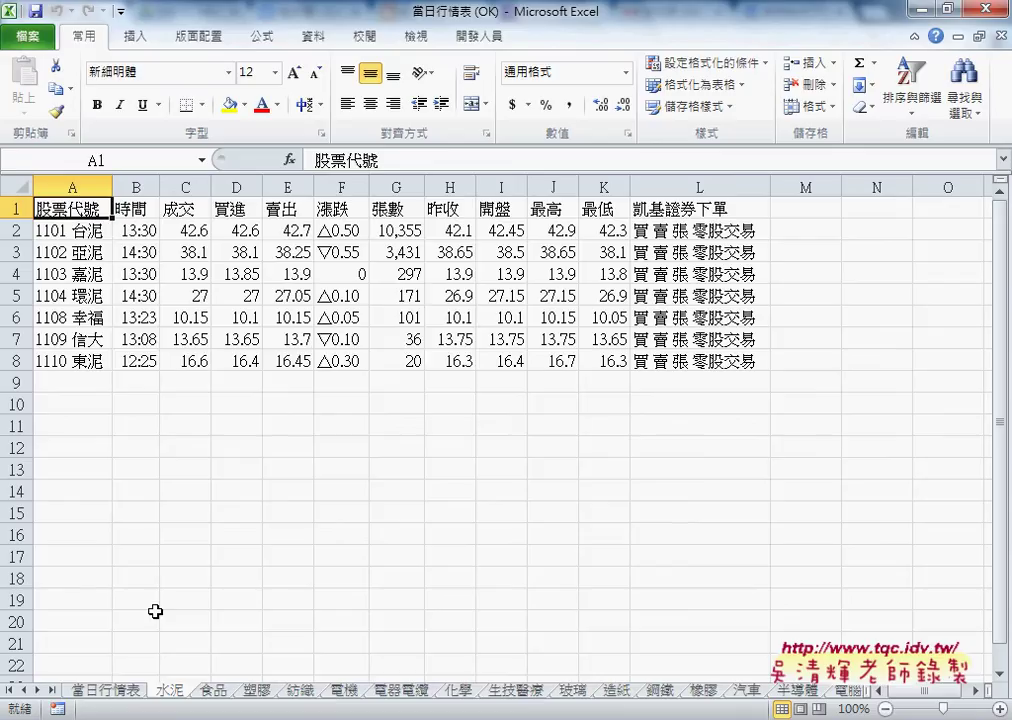
right_click(178, 694)
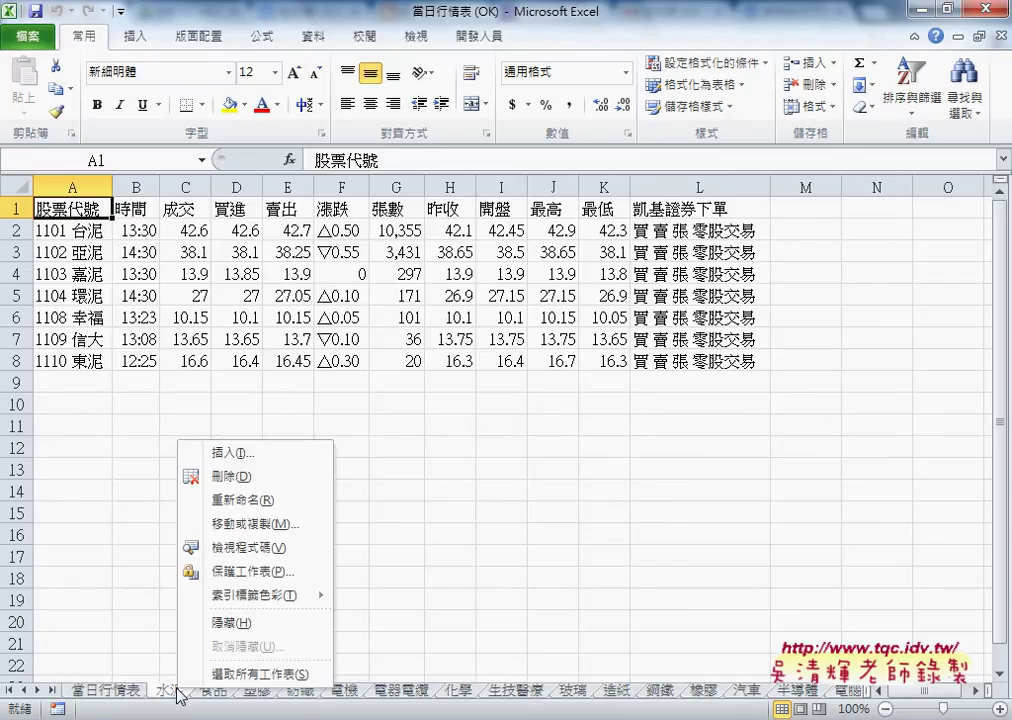
left_click(280, 535)
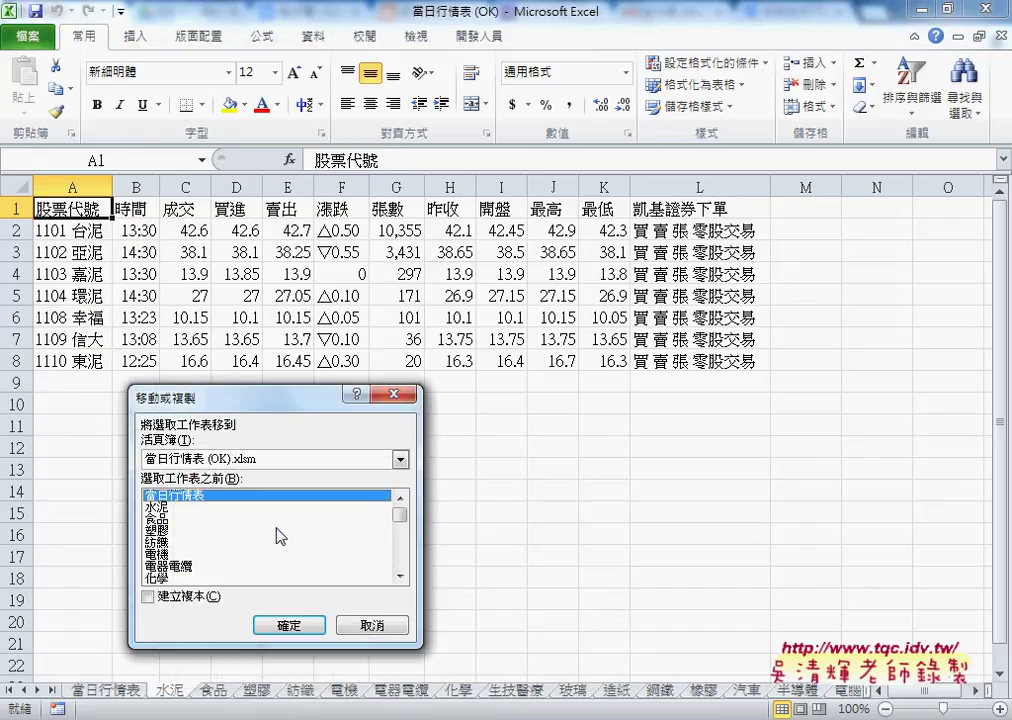
left_click(149, 597)
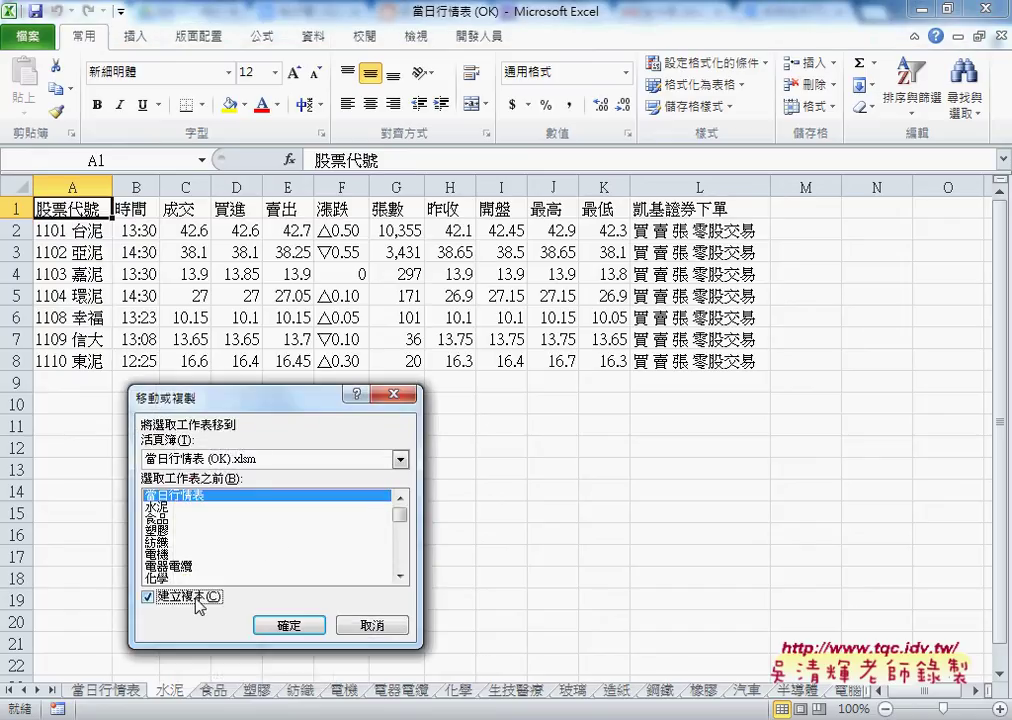
left_click(264, 460)
left_click(261, 475)
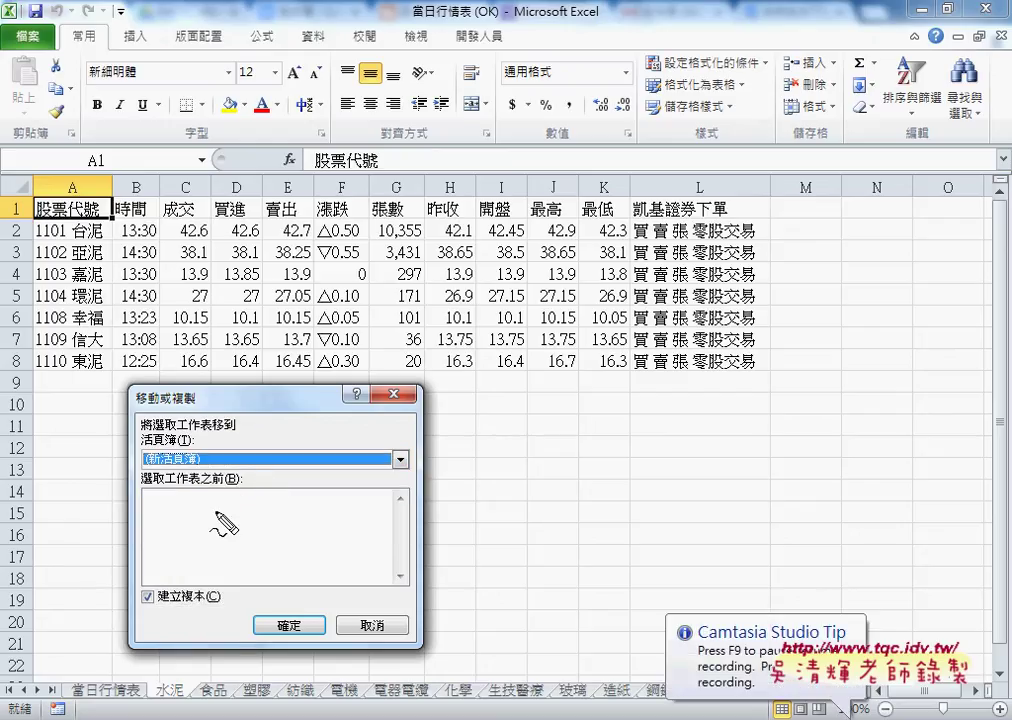
left_click_drag(212, 588, 205, 604)
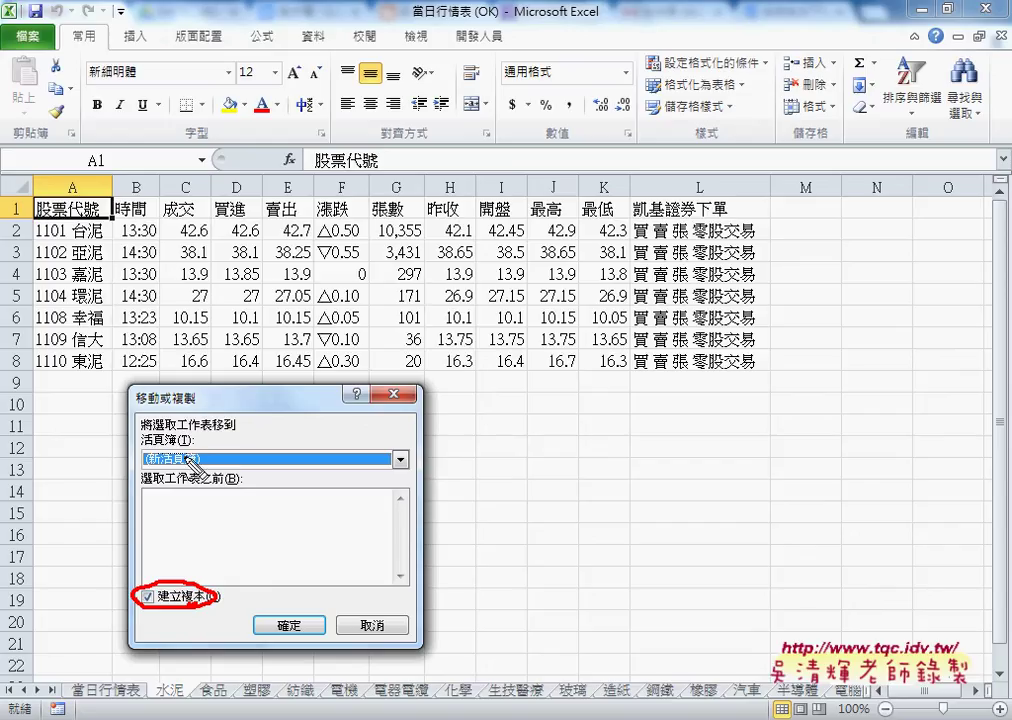
left_click_drag(190, 462, 205, 440)
mouse_move(168, 684)
left_mouse_down()
mouse_move(160, 708)
mouse_move(150, 662)
mouse_move(158, 515)
left_mouse_up()
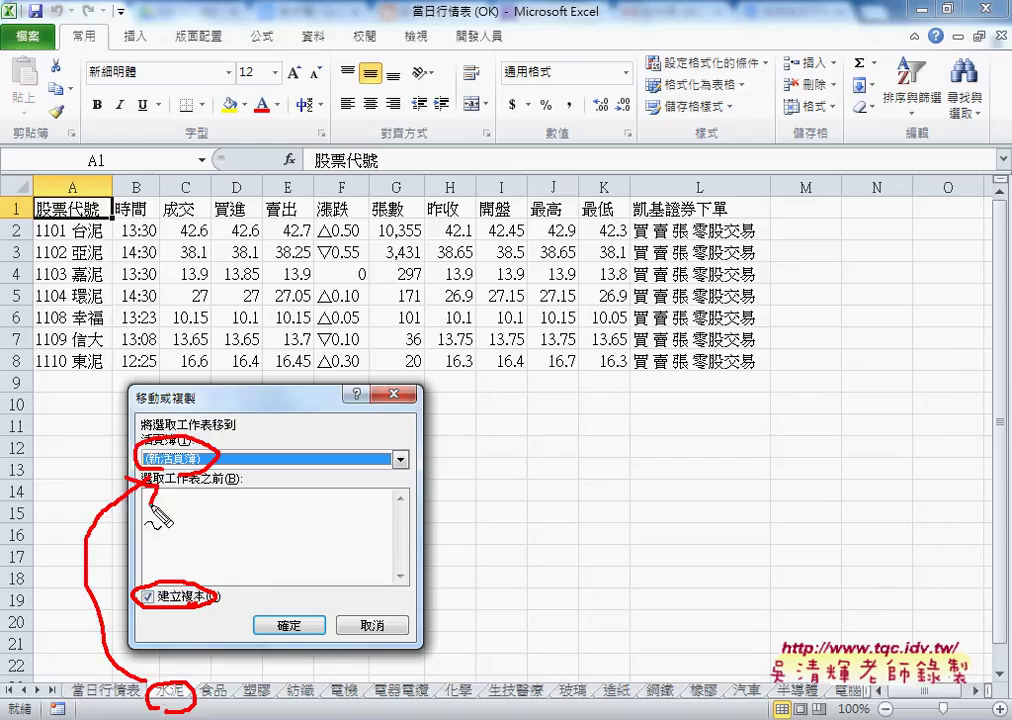
key("Escape")
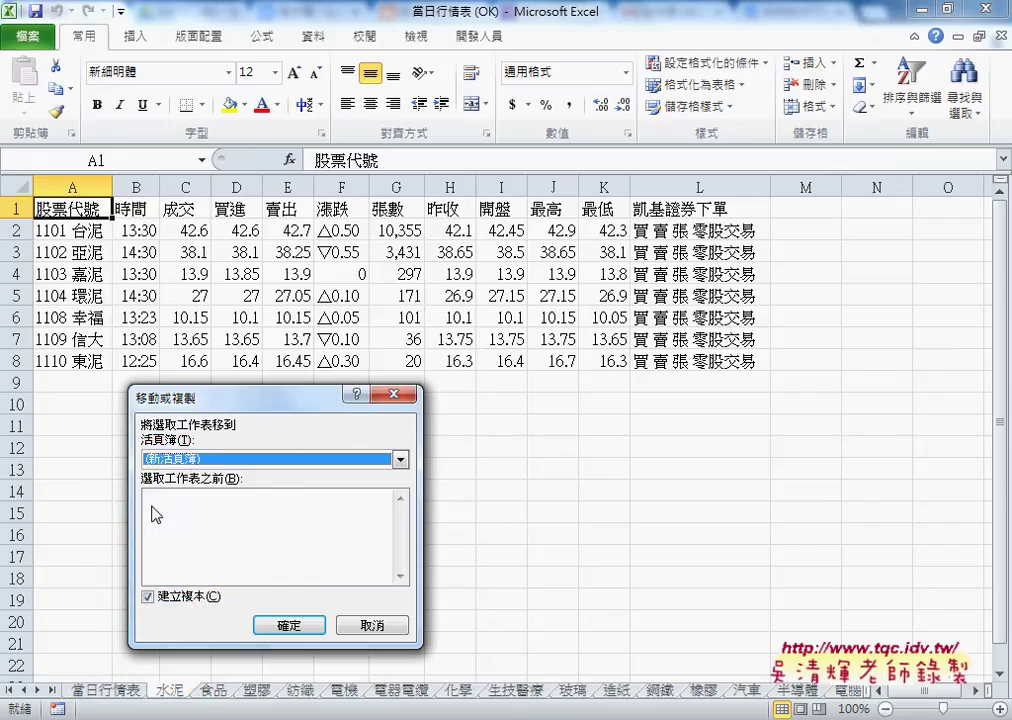
left_click(288, 625)
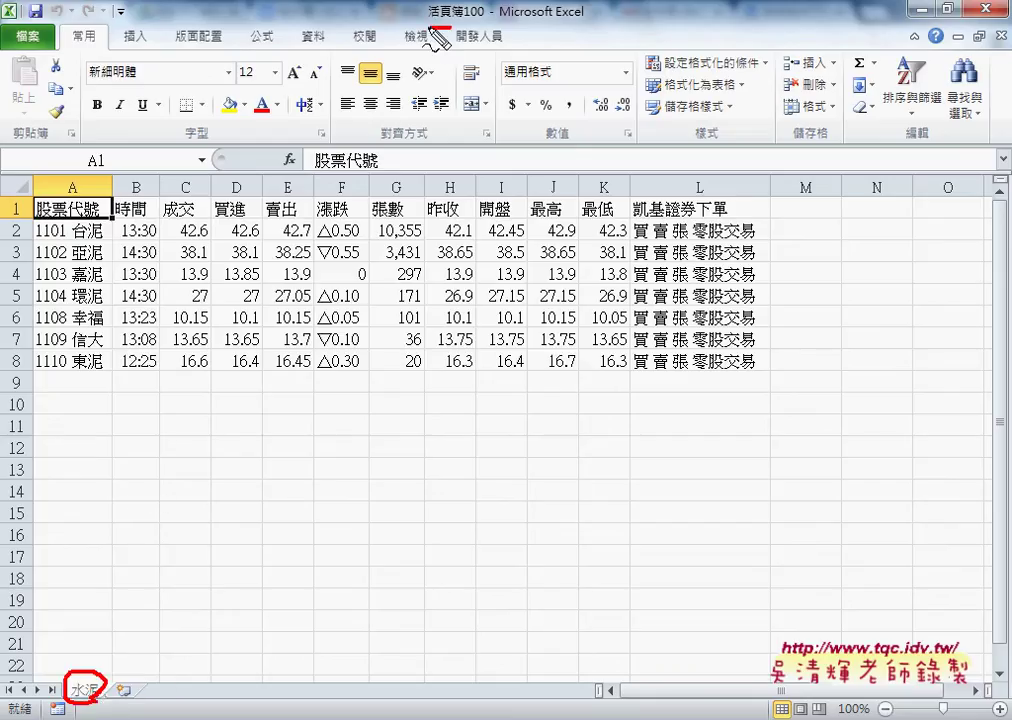
Open the File backstage Info page for the unsaved workbook 活頁簿100
left_click_drag(440, 12, 474, 24)
mouse_move(93, 655)
left_mouse_down()
mouse_move(340, 162)
mouse_move(383, 176)
left_mouse_up()
key("Escape")
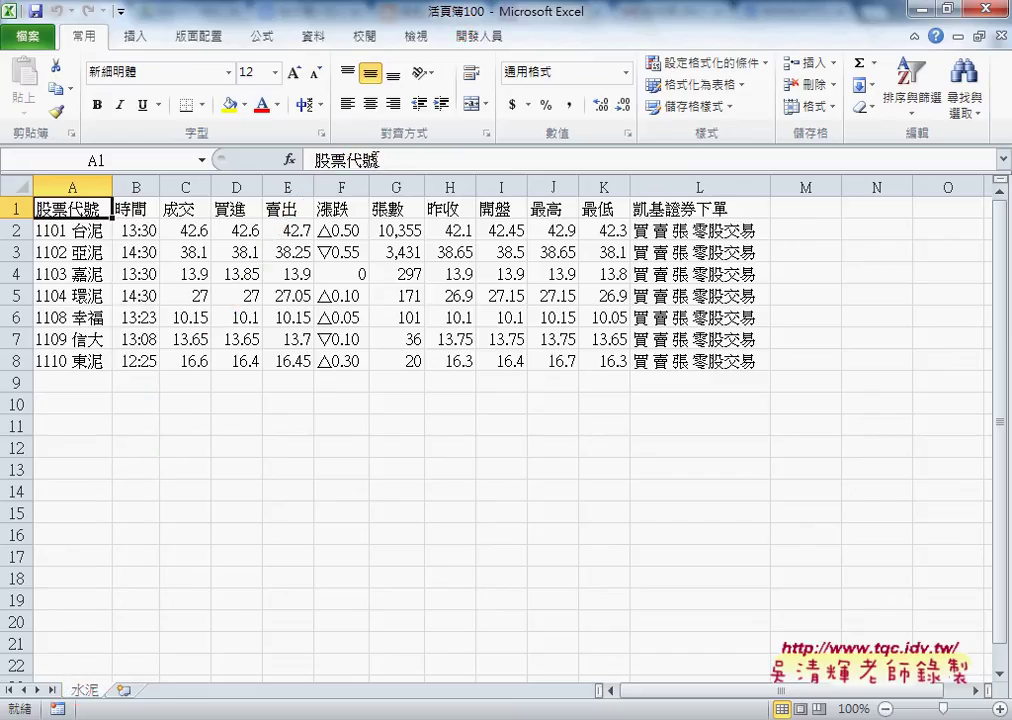
left_click(35, 42)
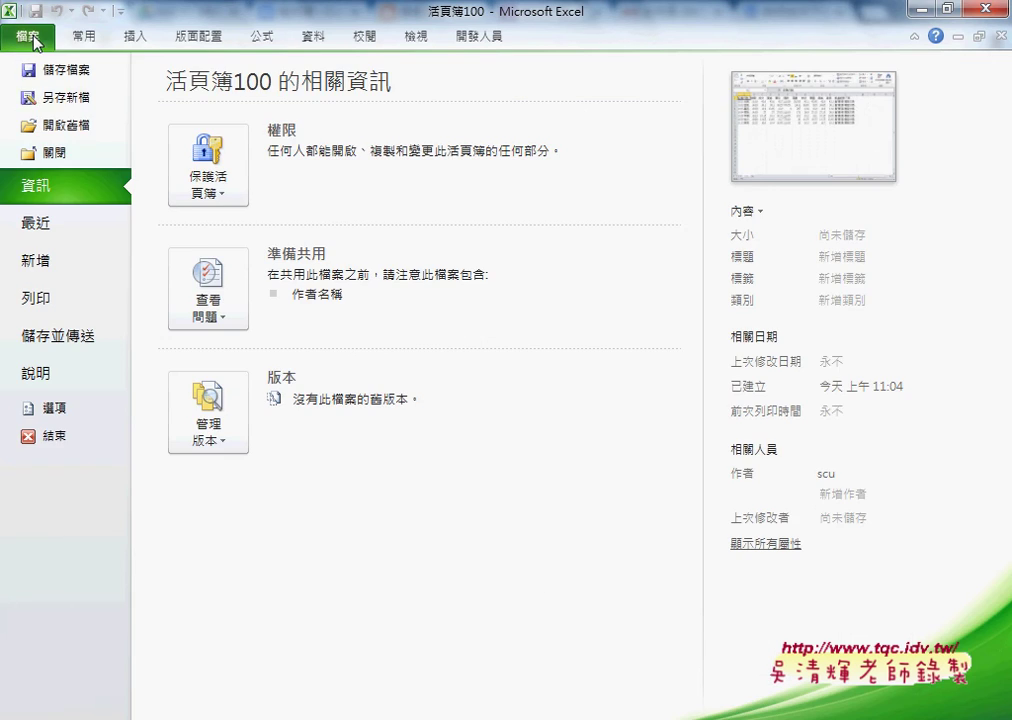
Set up a CSV (comma delimited) Save As named 水泥 in Desktop > 當日行情表, then cancel
left_click(60, 98)
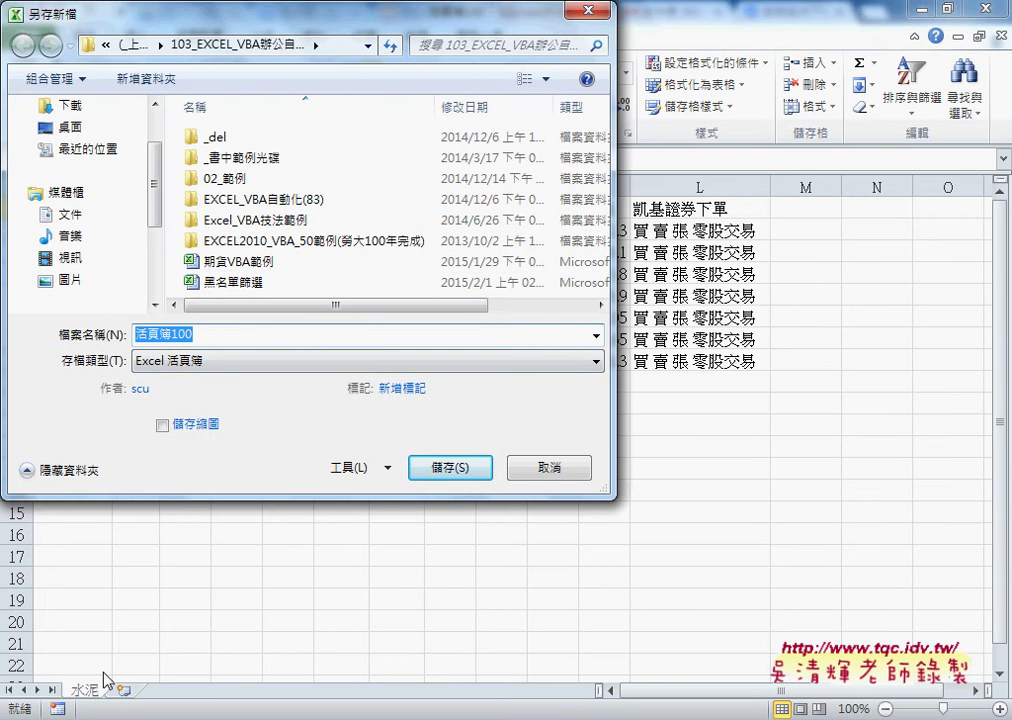
left_click(172, 362)
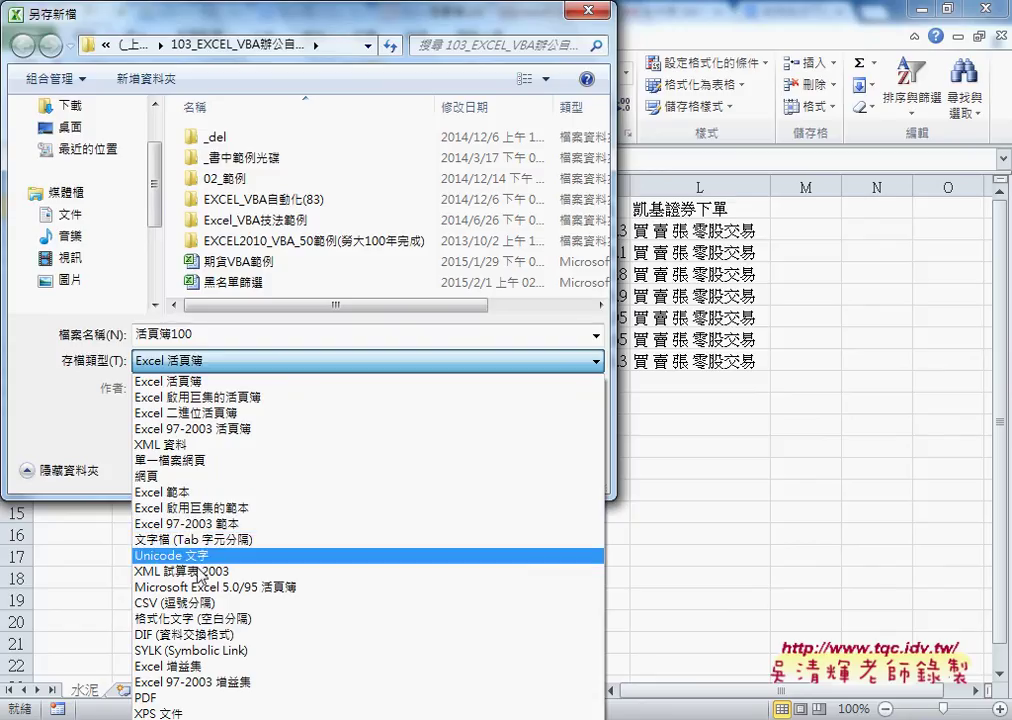
left_click(197, 604)
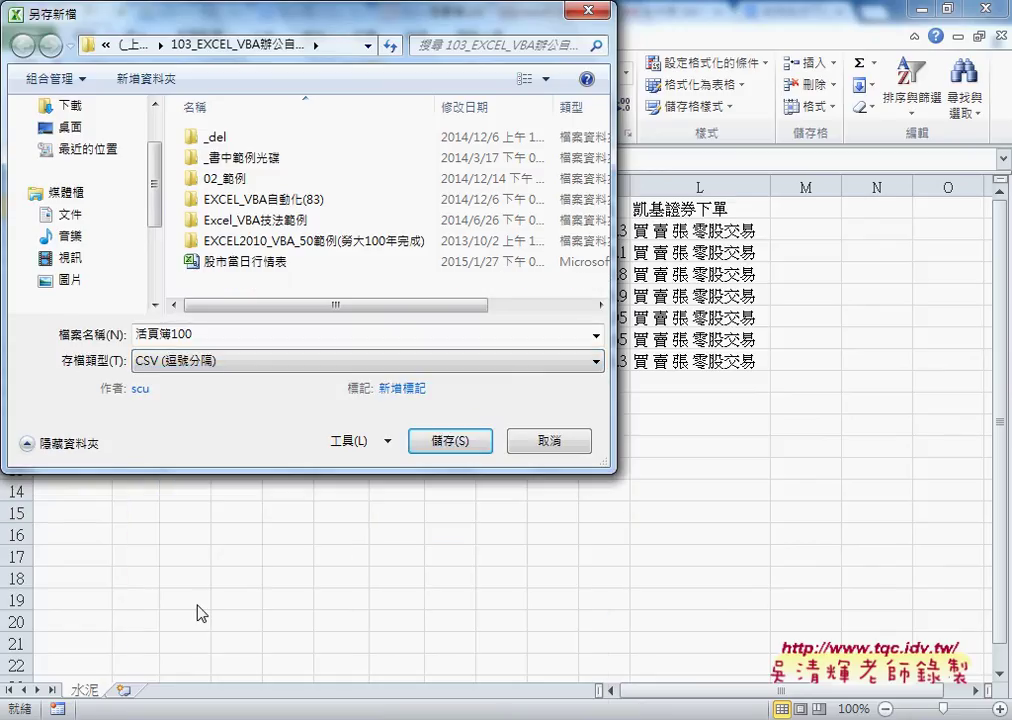
left_click(112, 337)
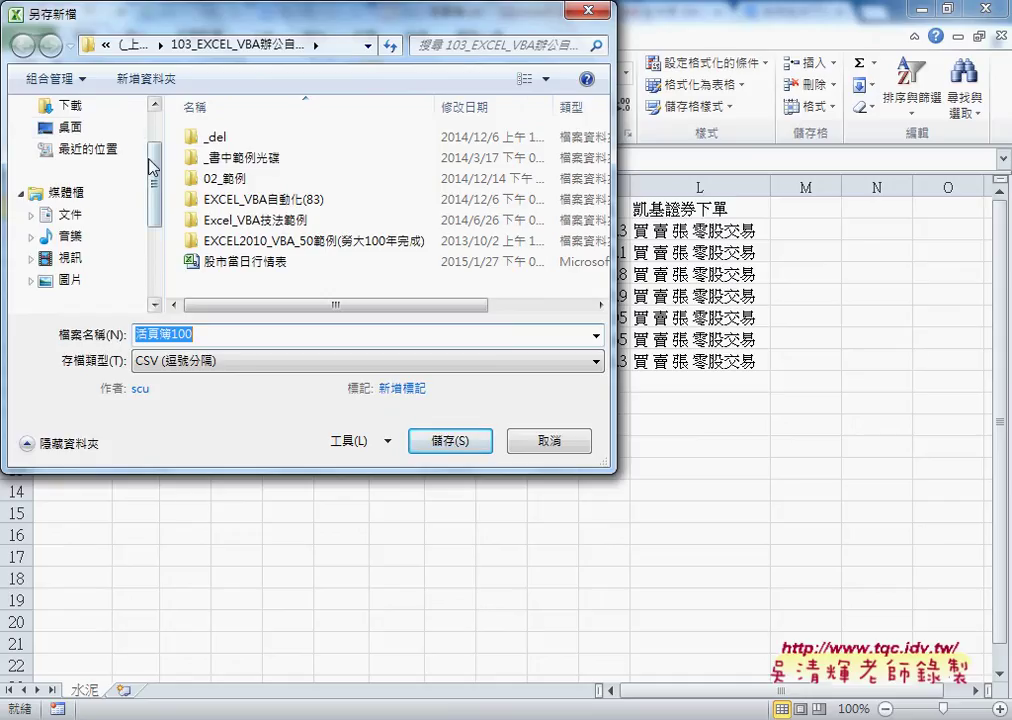
left_click(114, 132)
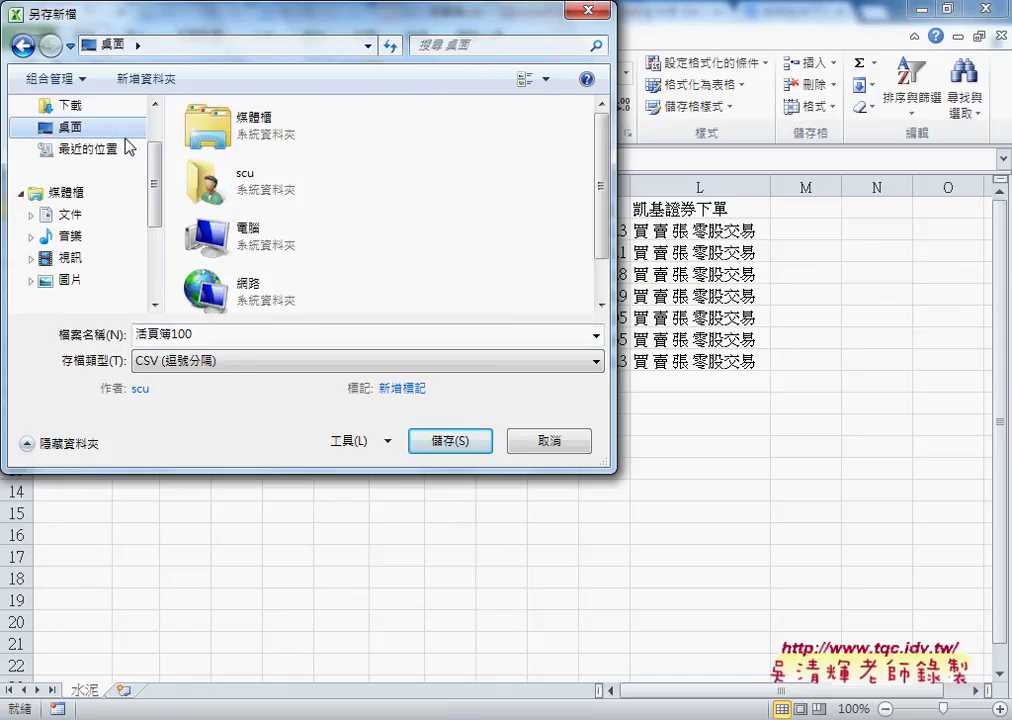
scroll(589, 200, "down", 1)
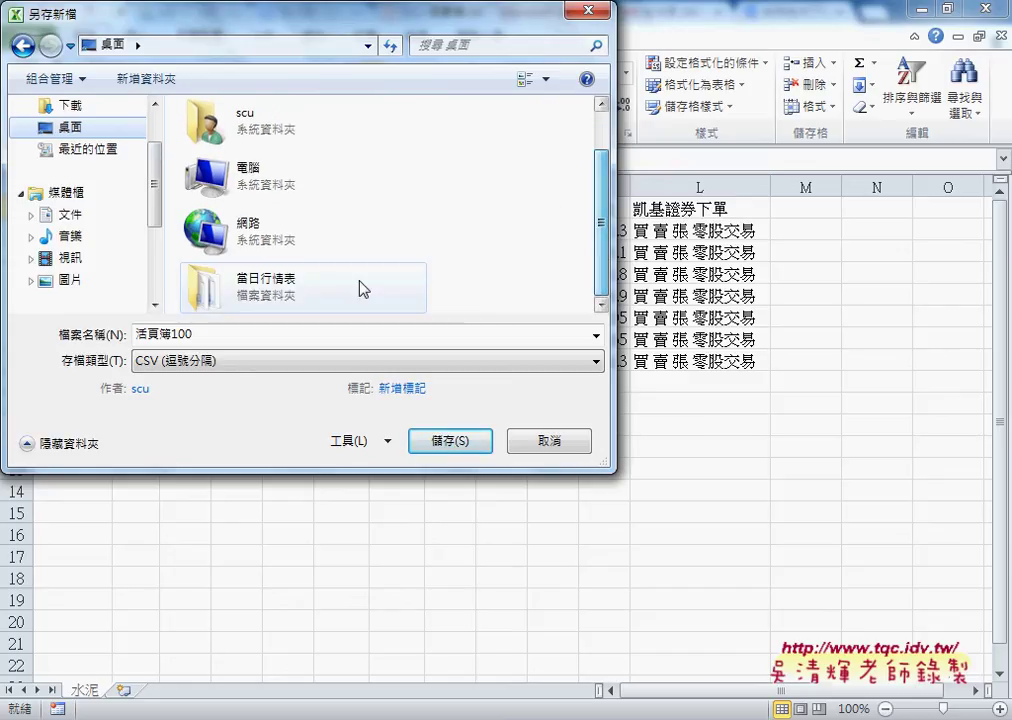
double_click(253, 292)
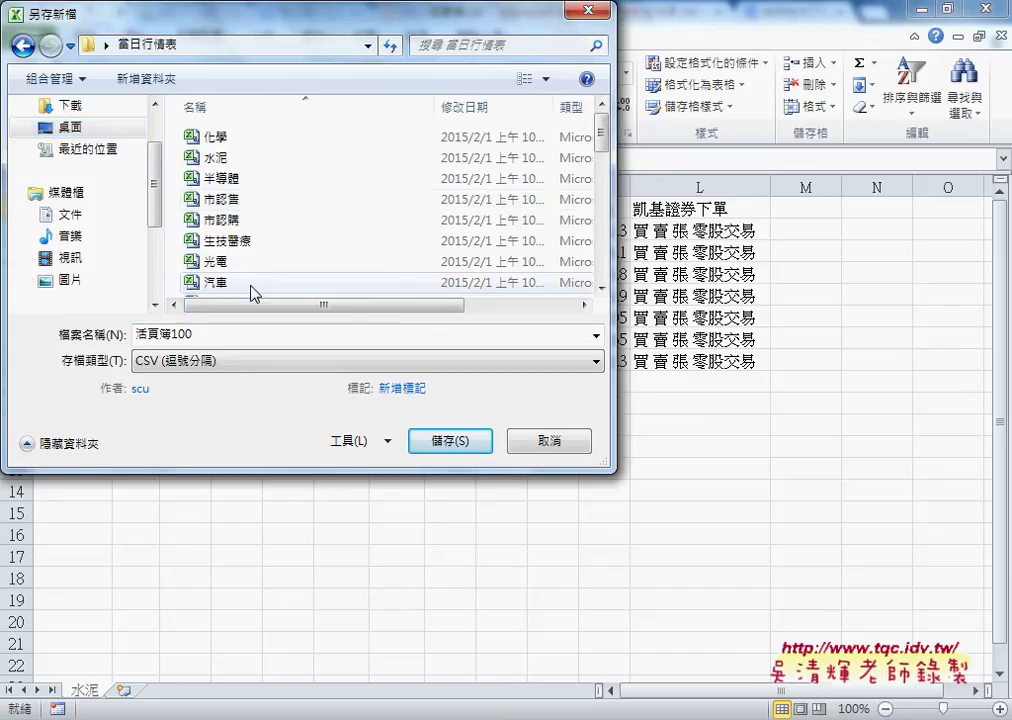
left_click(217, 159)
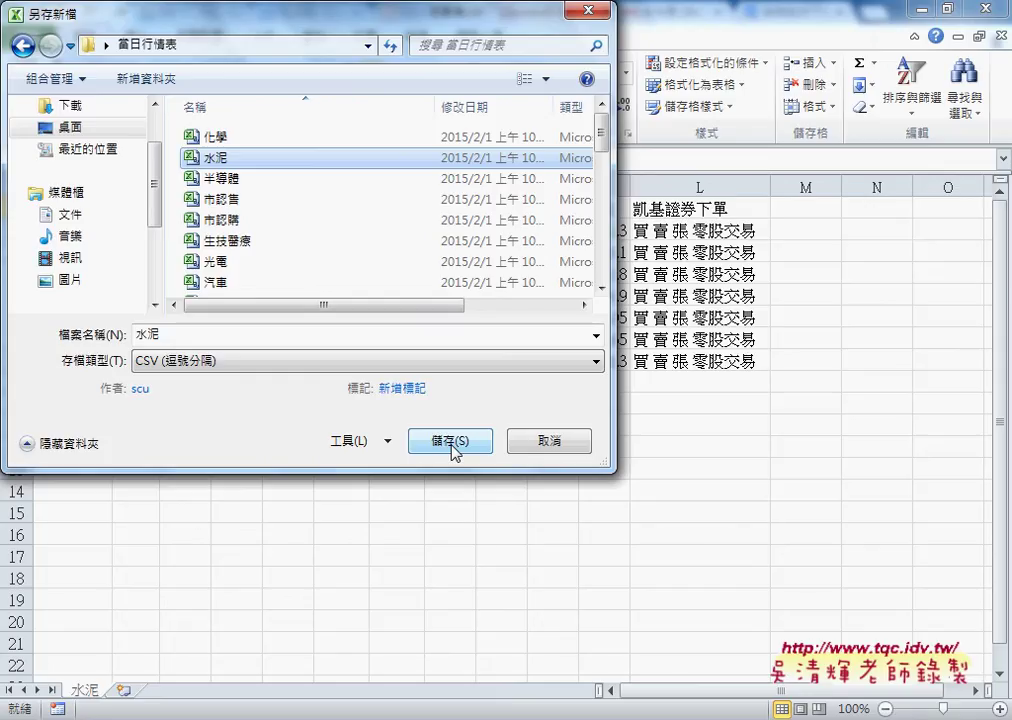
left_click(520, 447)
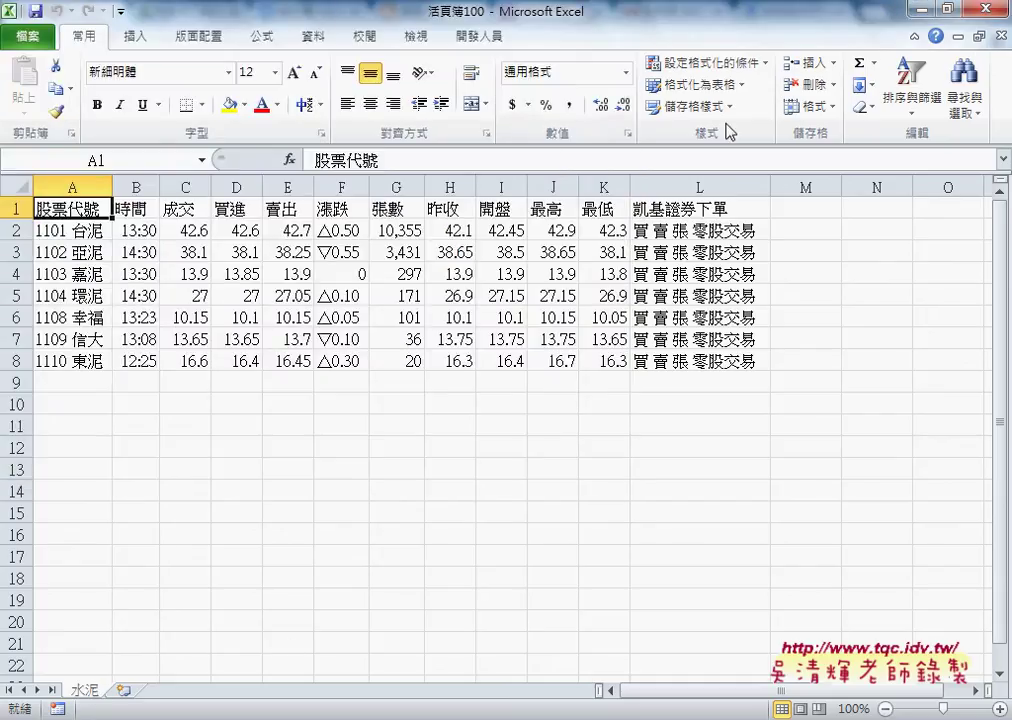
Close the new workbook 活頁簿100 without saving it
left_click(990, 8)
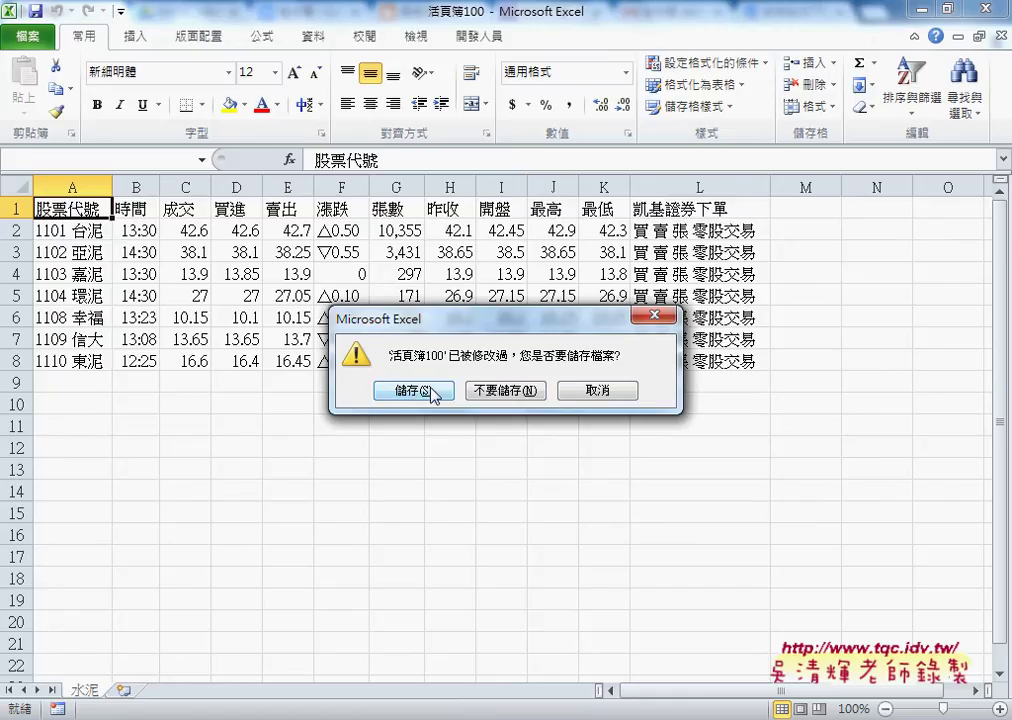
left_click(566, 393)
left_click(988, 12)
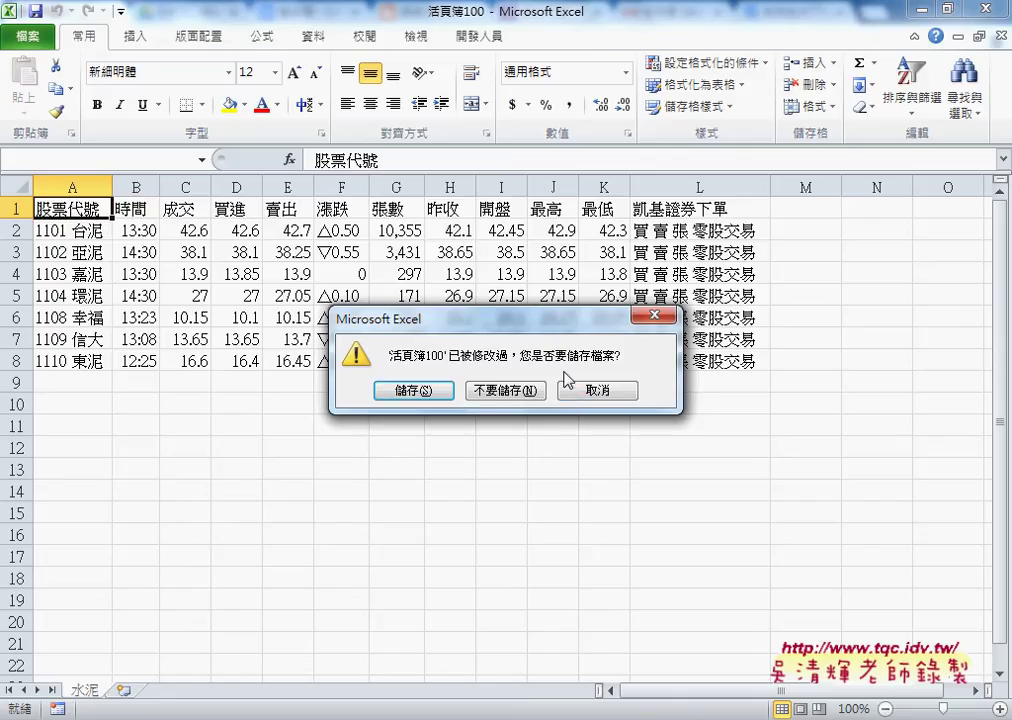
left_click(520, 388)
Set Move or Copy on 水泥 to (new book) with Create a copy, then cancel
right_click(148, 698)
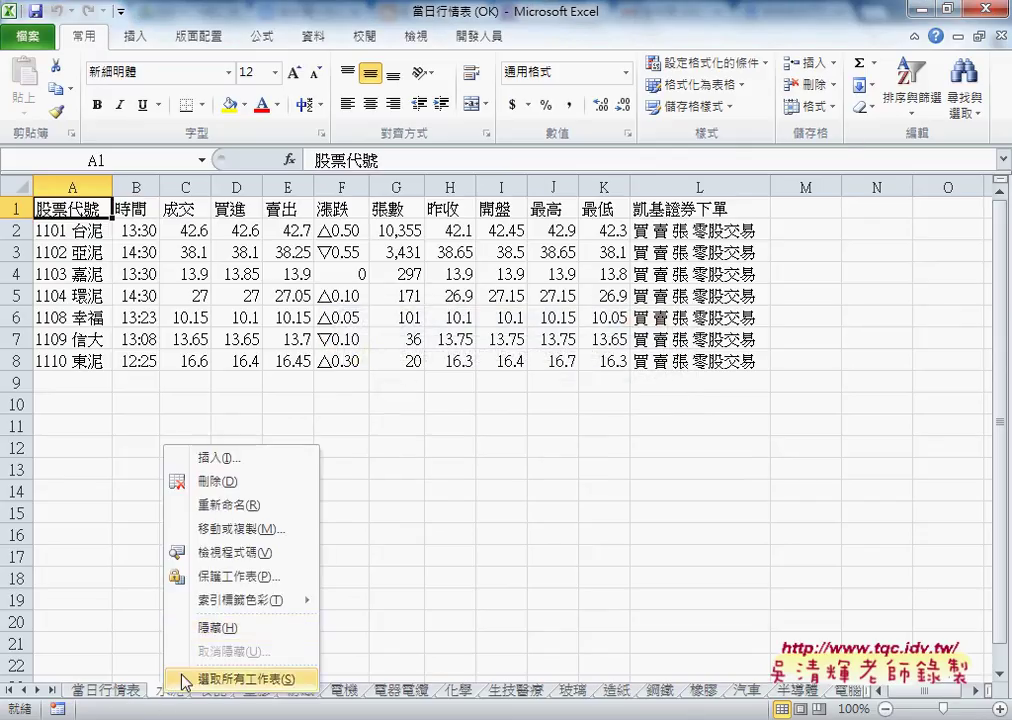
left_click(245, 527)
left_click(361, 464)
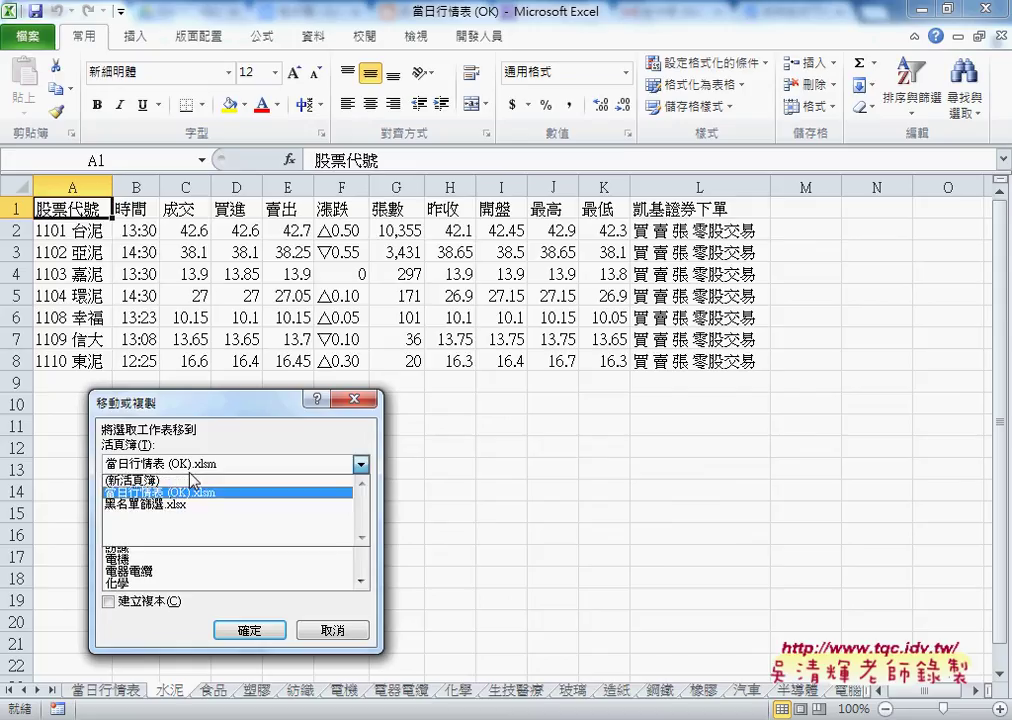
left_click(140, 481)
left_click(135, 603)
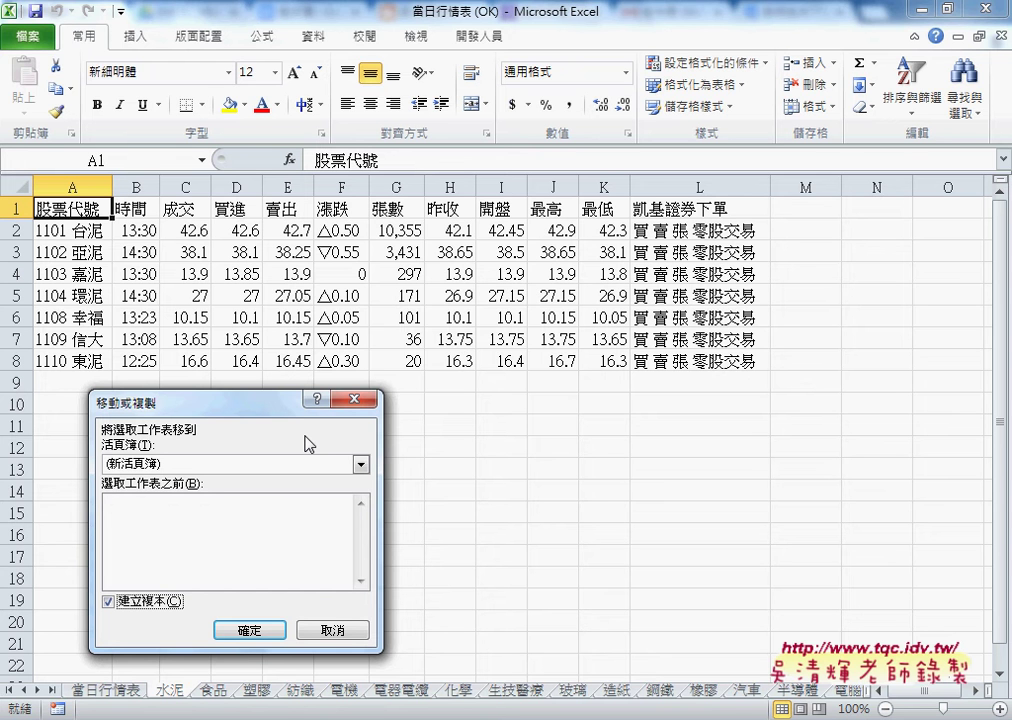
left_click(332, 628)
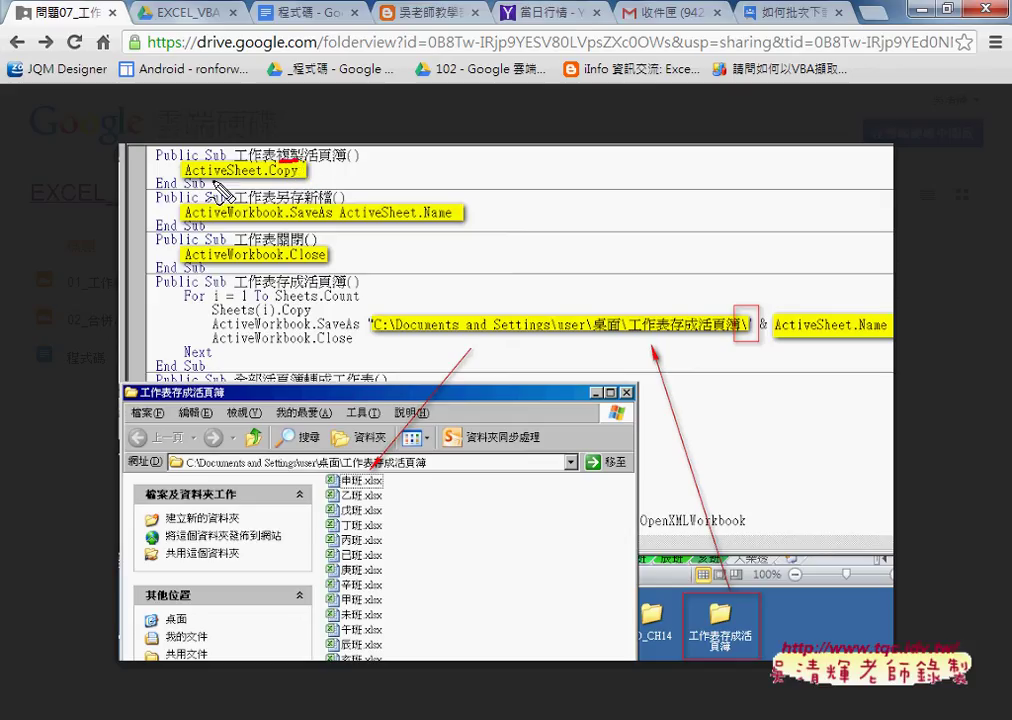
Underline ActiveSheet.Copy, ActiveWorkbook and ActiveSheet.Name in red on the code screenshot
left_click_drag(185, 180, 256, 184)
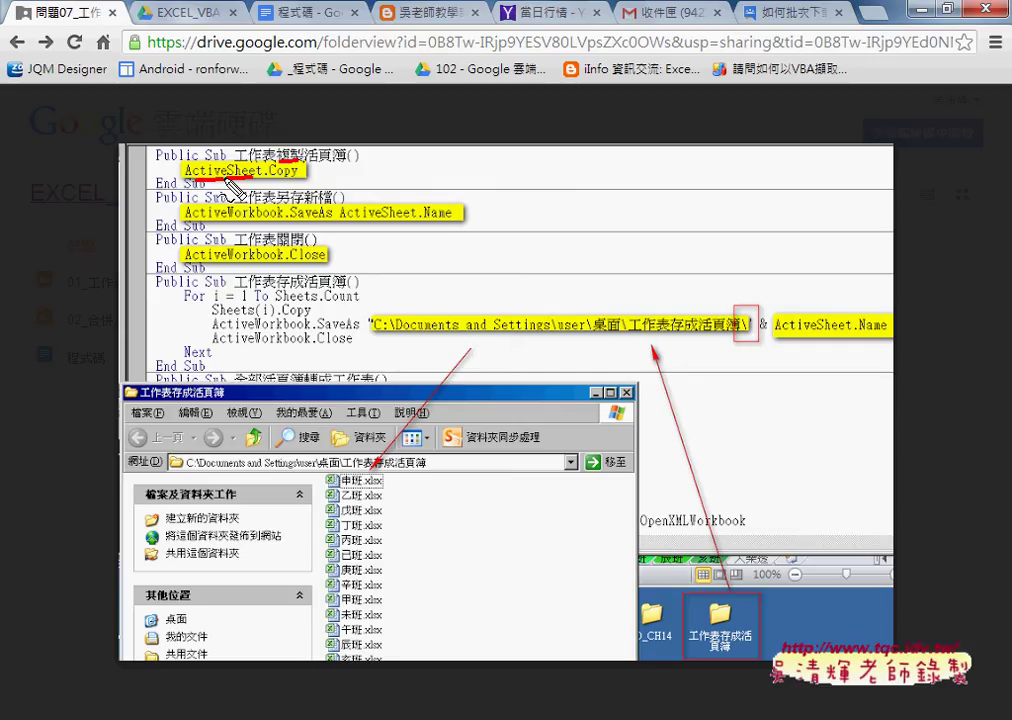
left_click_drag(229, 183, 304, 188)
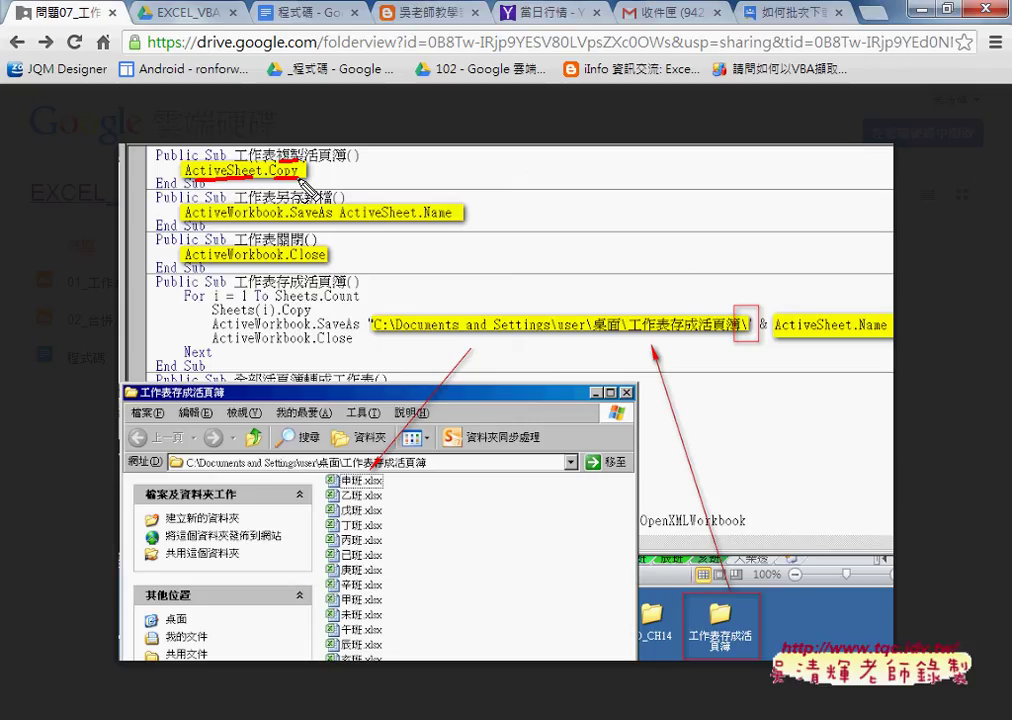
left_click_drag(183, 215, 265, 215)
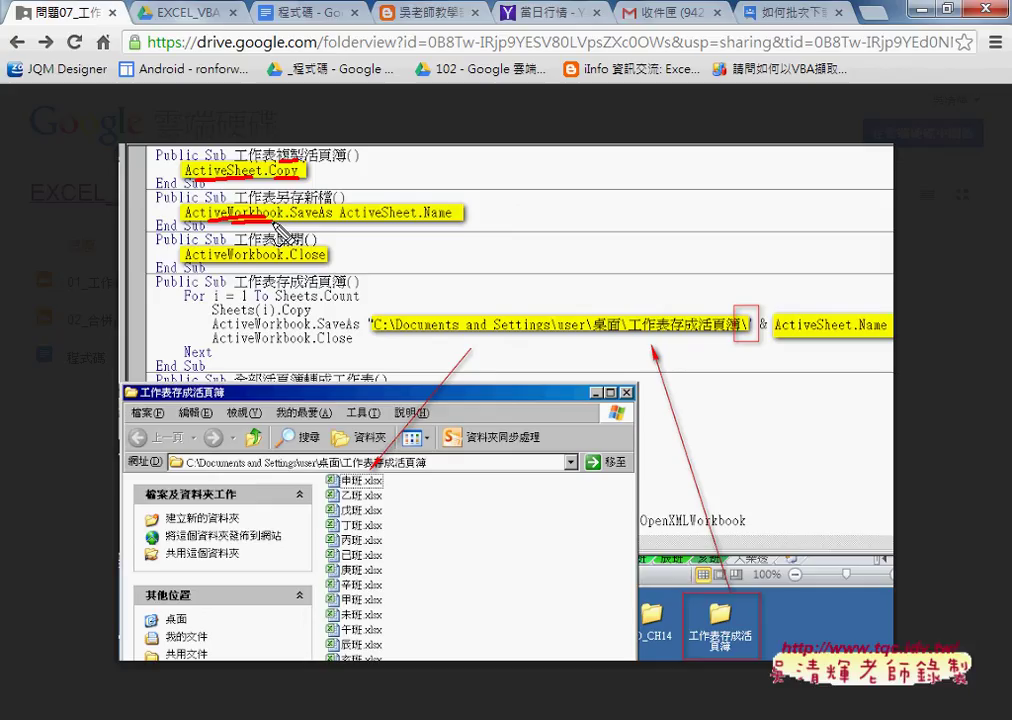
left_click_drag(349, 222, 448, 225)
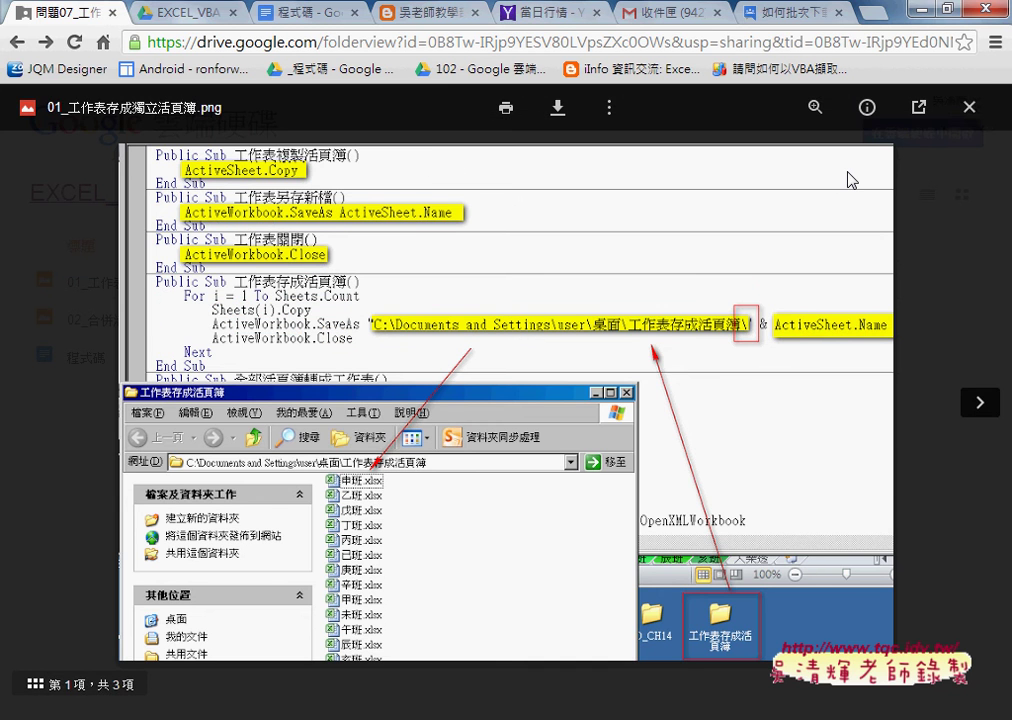
Close the screenshot preview and open the 程式碼 document in Google Docs
left_click(962, 110)
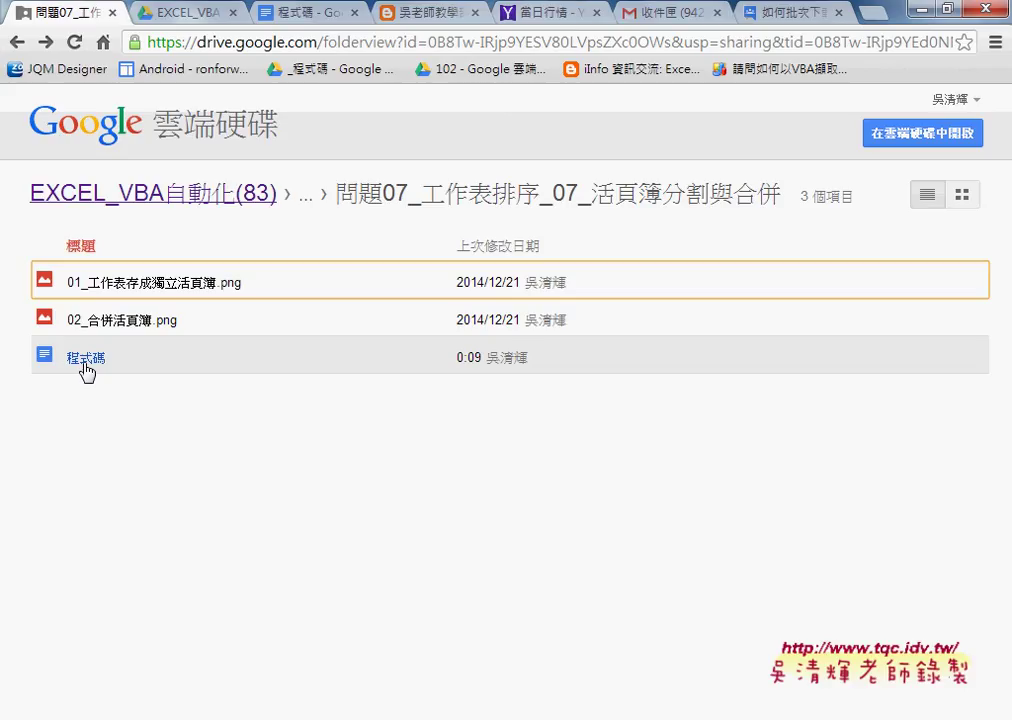
left_click(86, 358)
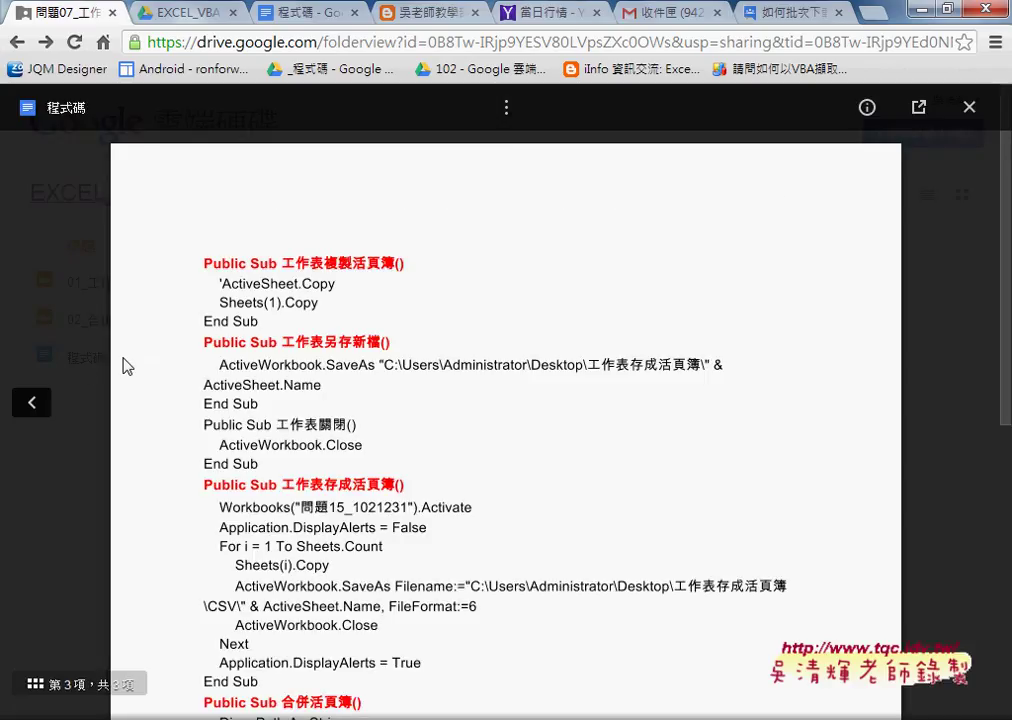
left_click(911, 117)
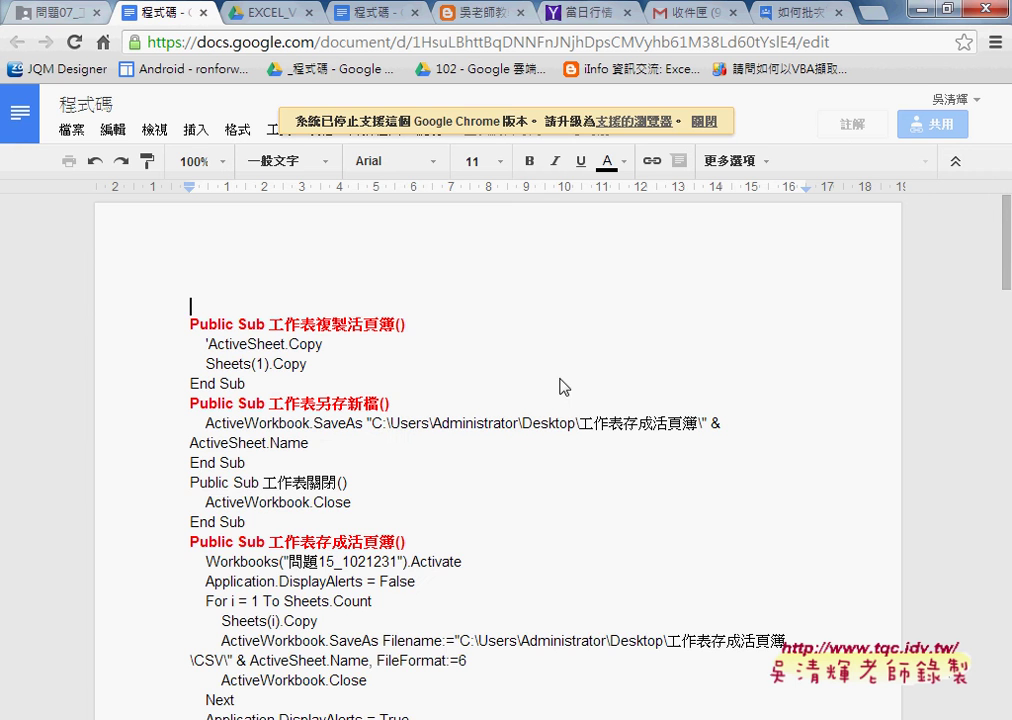
scroll(556, 384, "down", 1)
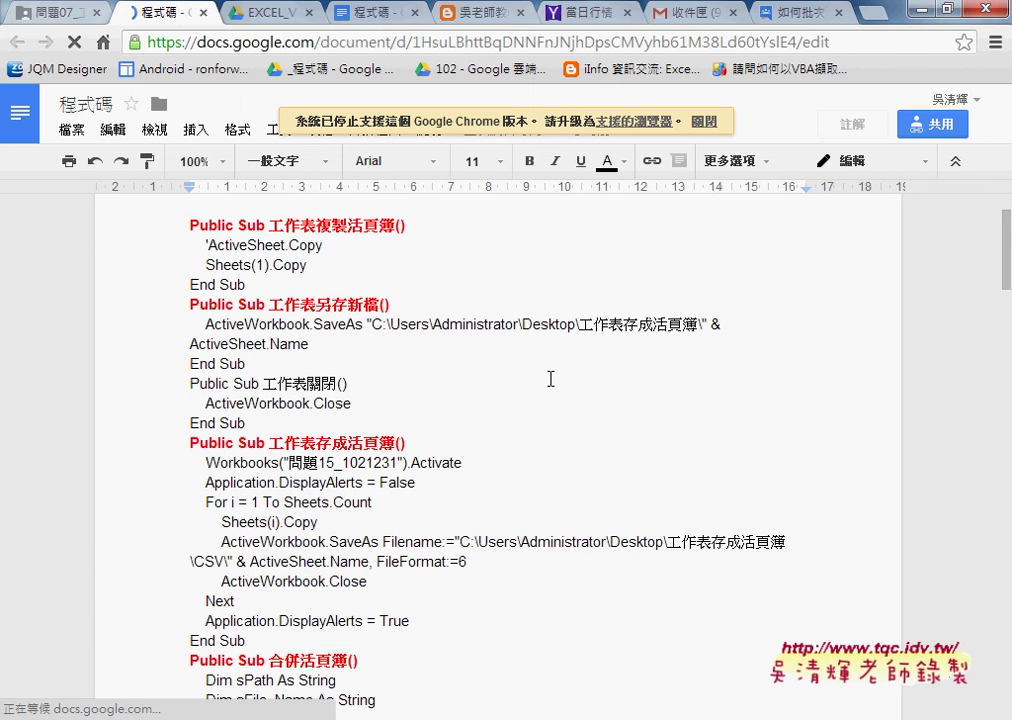
scroll(550, 379, "down", 1)
scroll(550, 379, "up", 1)
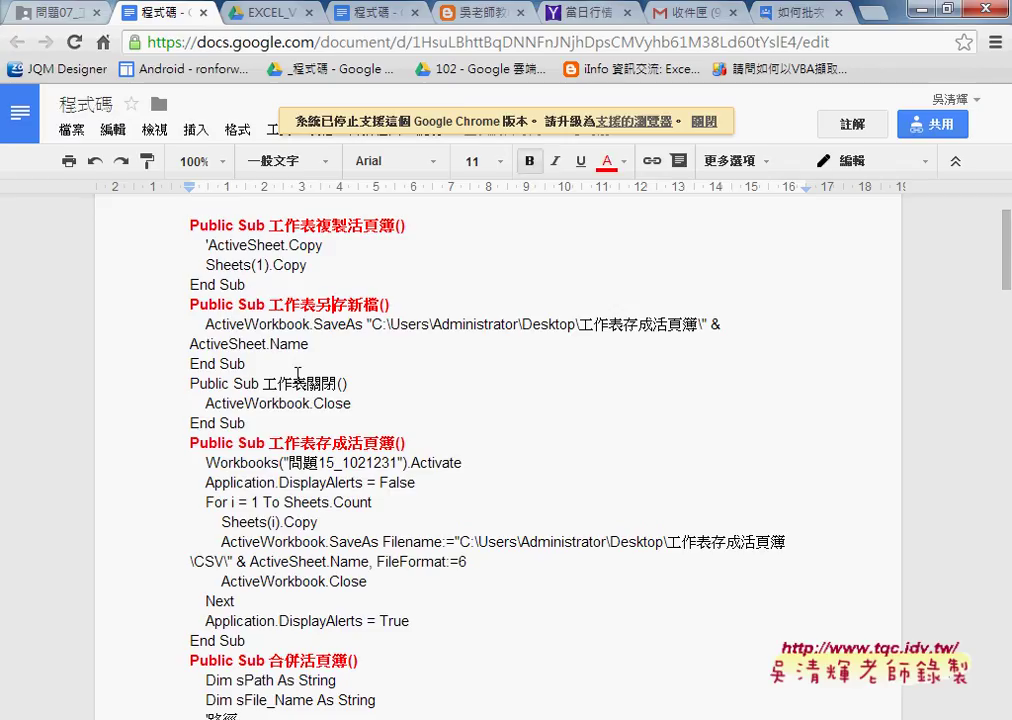
Copy the 工作表另存新檔 and 工作表關閉 code, then select the 工作表存成活頁簿 macro
left_click_drag(245, 423, 163, 303)
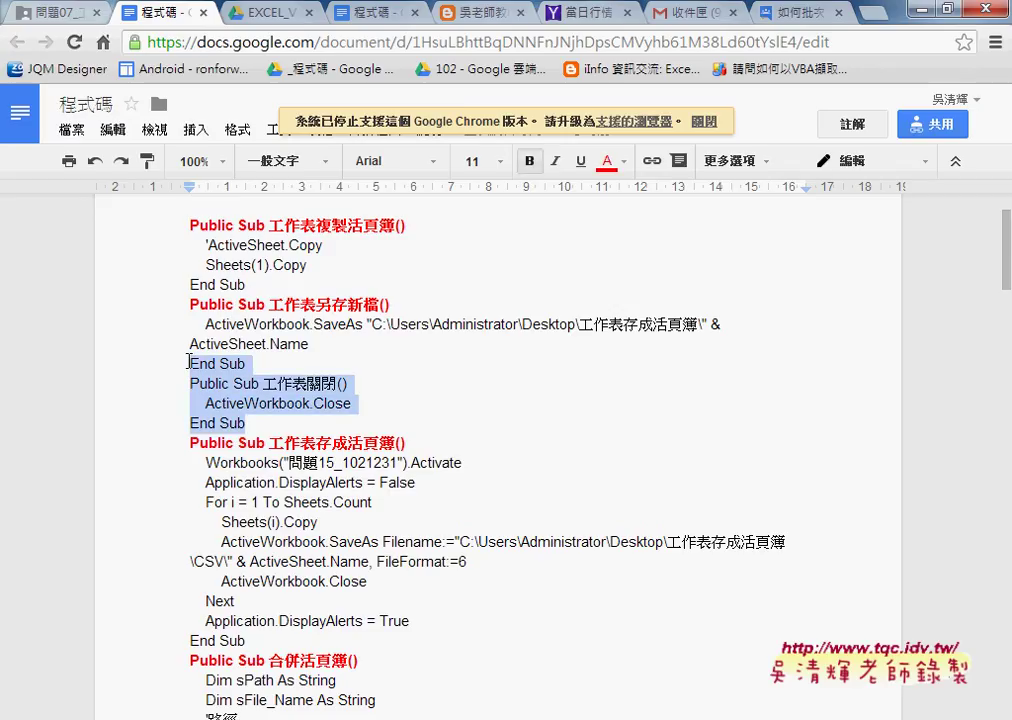
right_click(338, 326)
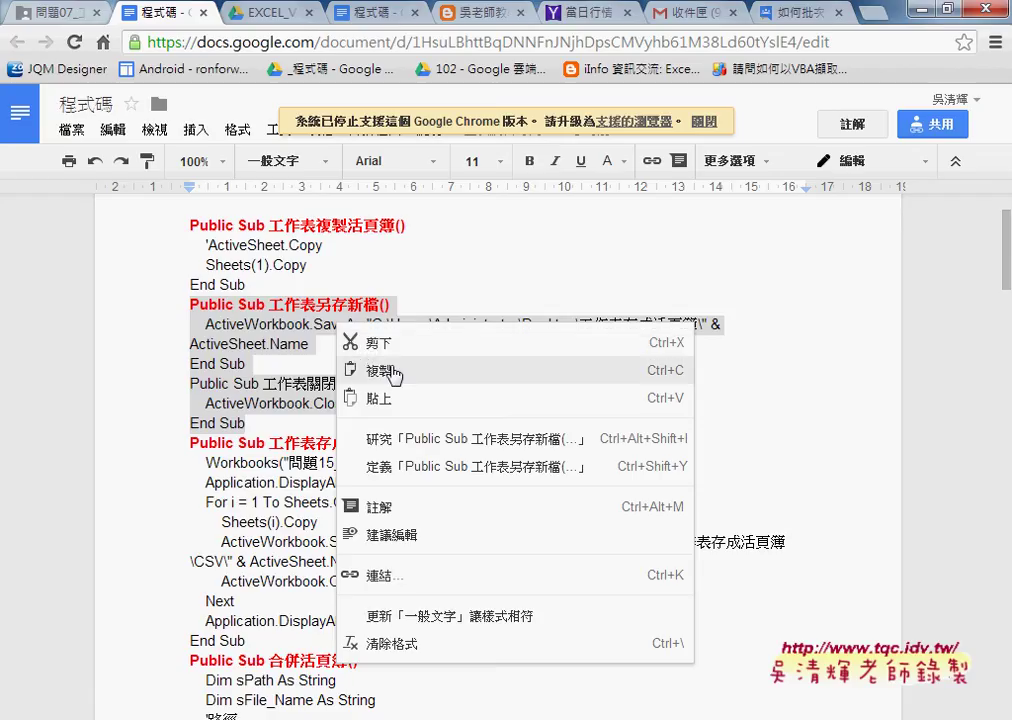
left_click(390, 370)
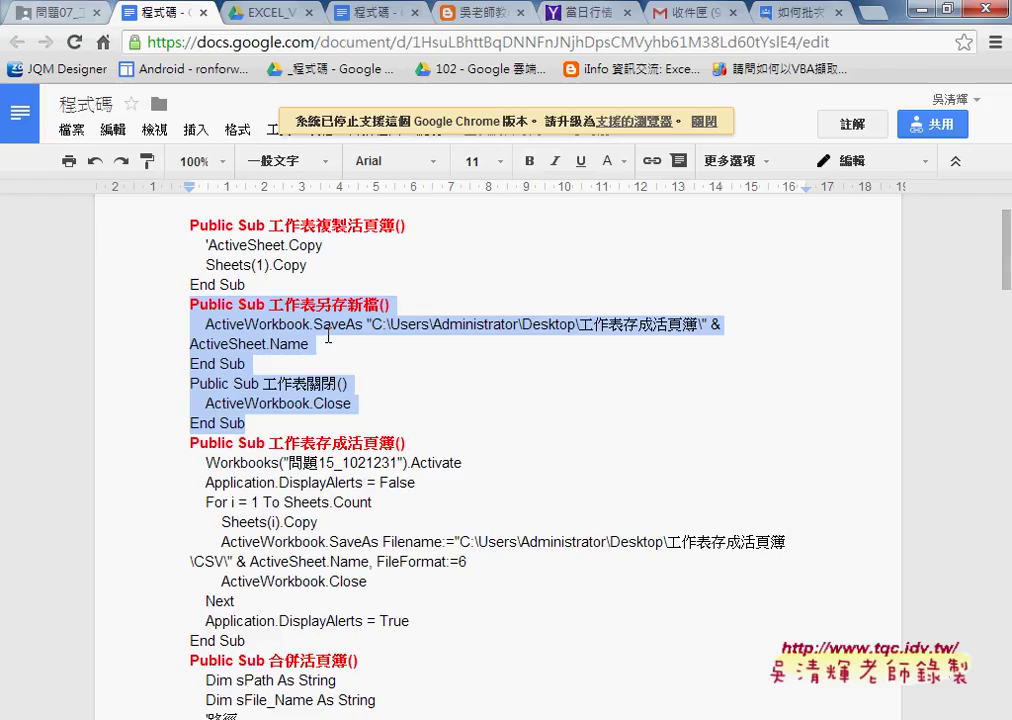
scroll(328, 337, "down", 2)
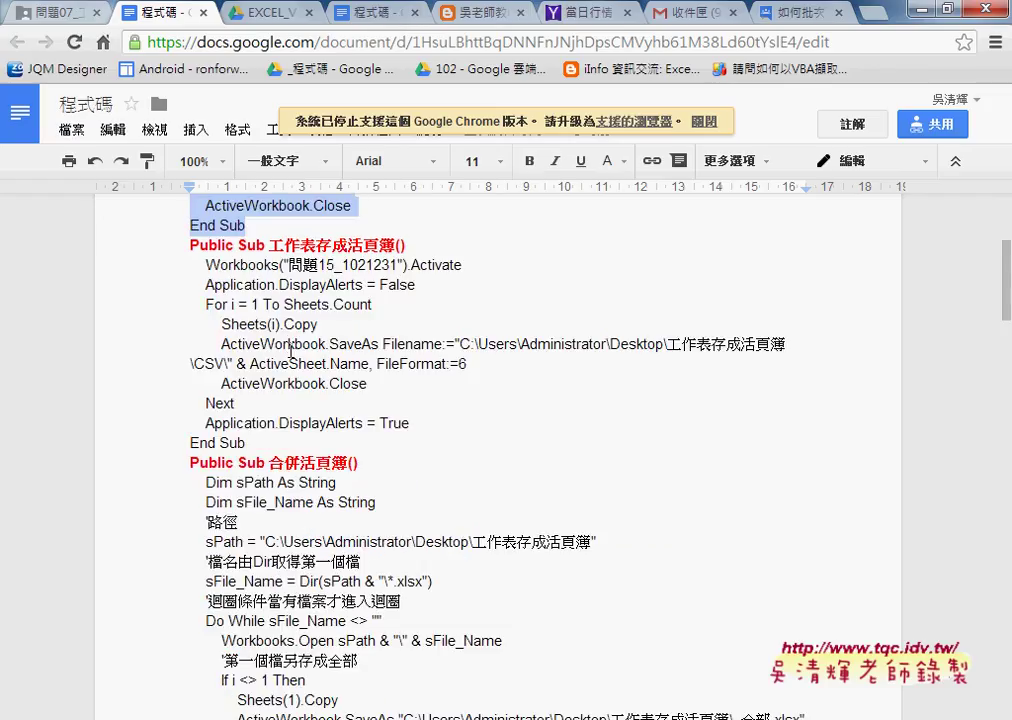
left_click(229, 273)
mouse_move(193, 242)
left_mouse_down()
mouse_move(408, 294)
mouse_move(412, 440)
left_mouse_up()
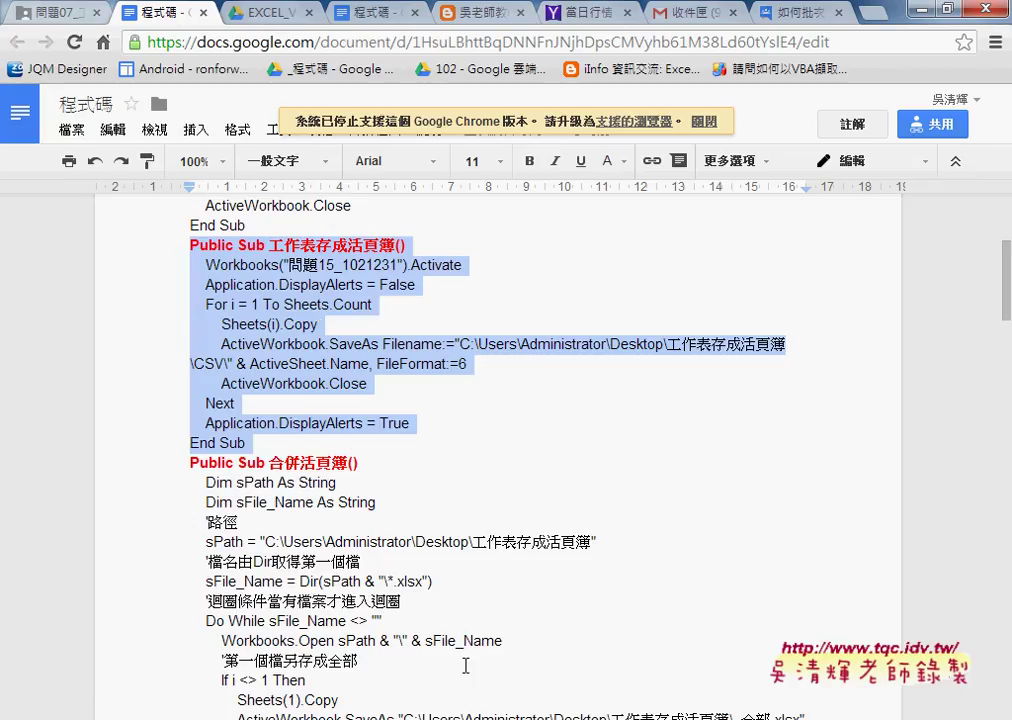
left_click(344, 719)
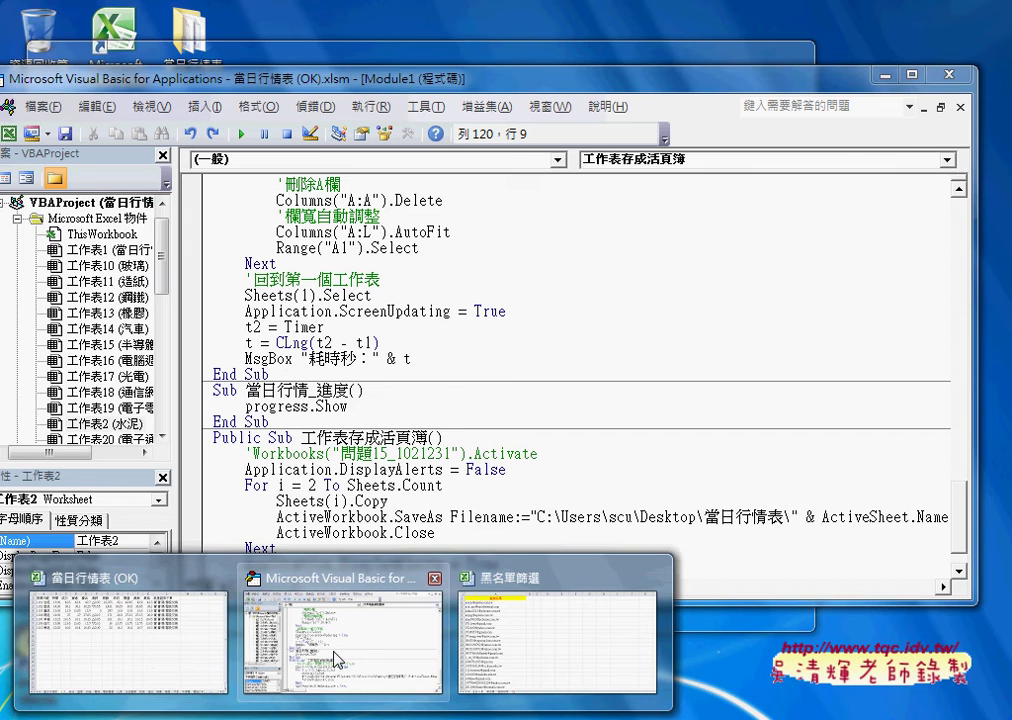
Paste the copied macro over the old sub and comment out the Workbooks(...).Activate line
left_click(340, 630)
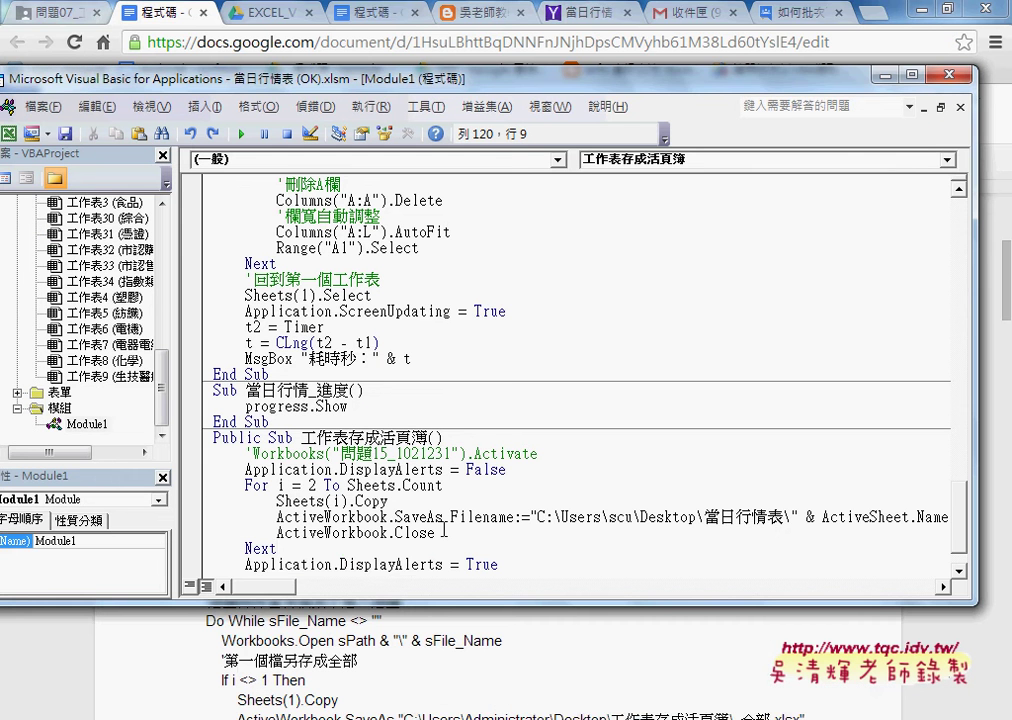
left_click_drag(212, 437, 408, 597)
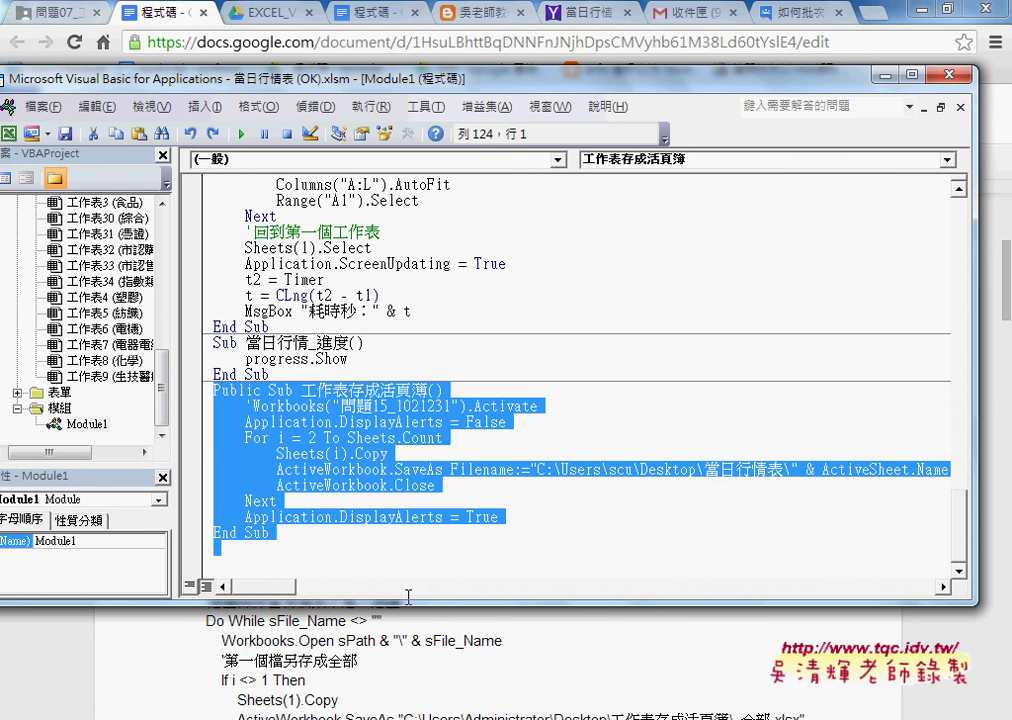
key("ctrl+v")
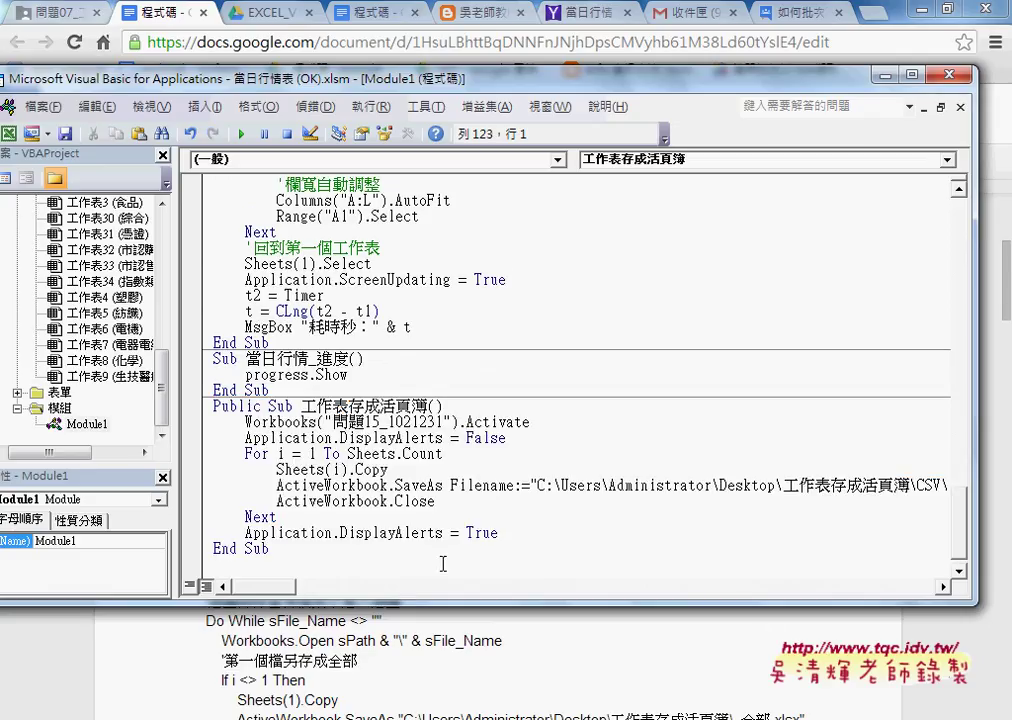
left_click_drag(529, 422, 245, 424)
type("'")
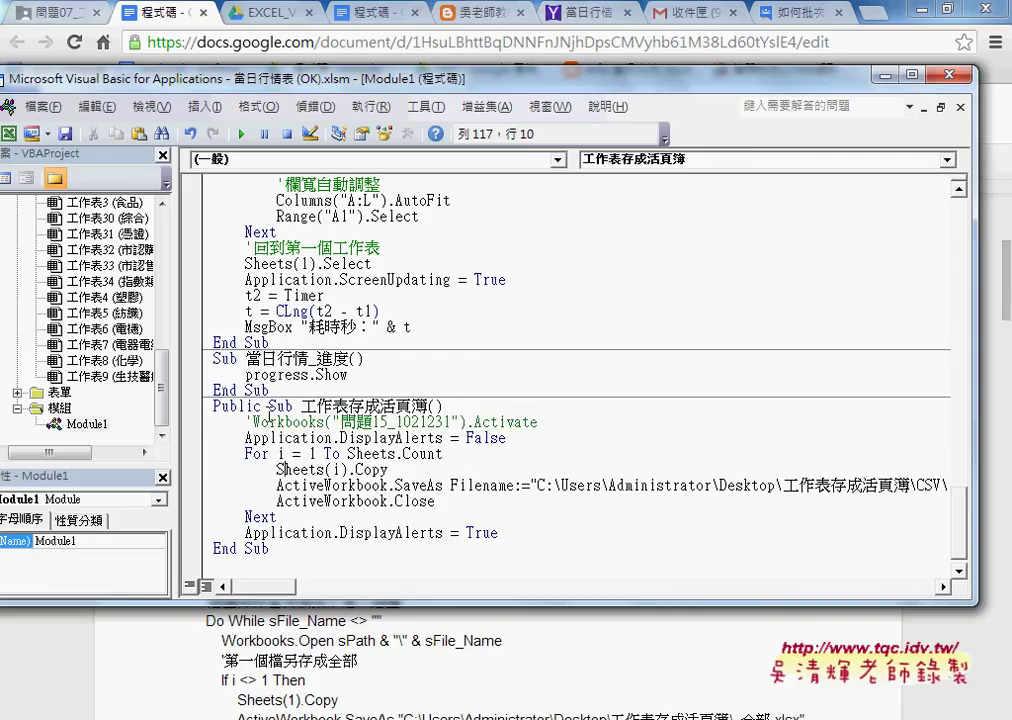
left_click_drag(251, 421, 522, 432)
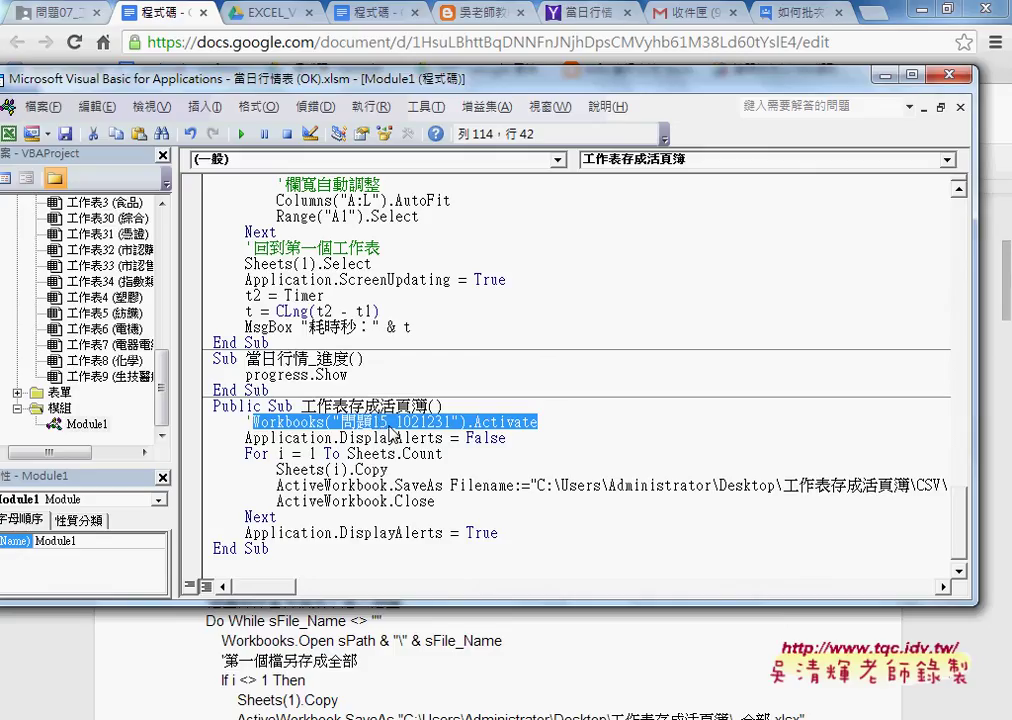
Review the DisplayAlerts = False setting and the CSV folder path in the SaveAs line
scroll(472, 432, "down", 1)
left_click_drag(340, 422, 497, 422)
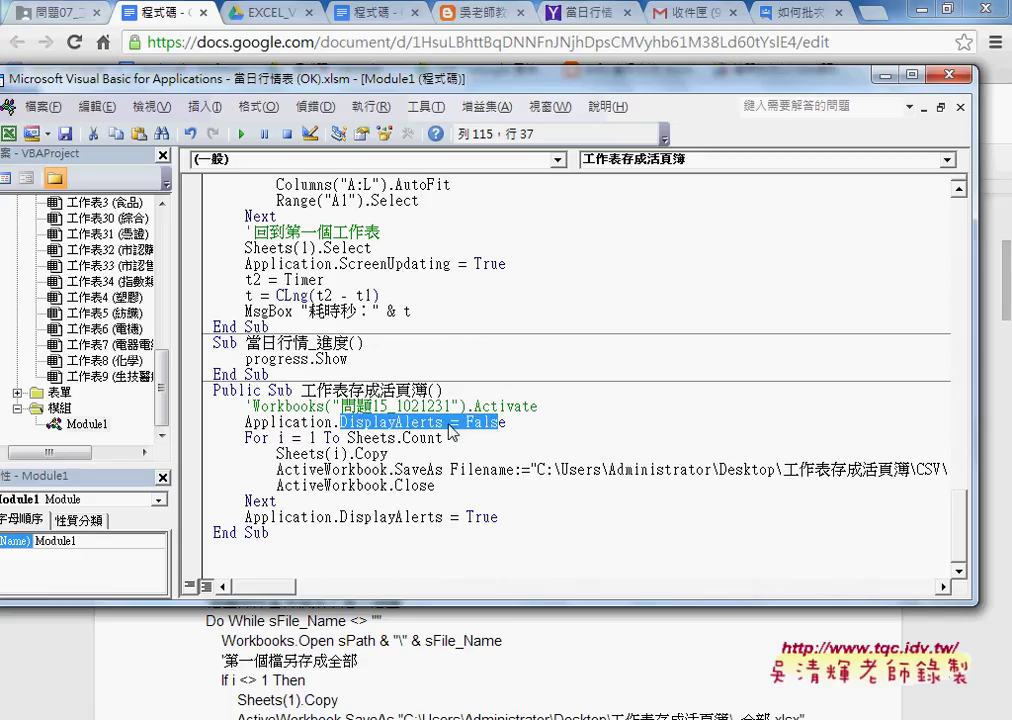
left_click(388, 438)
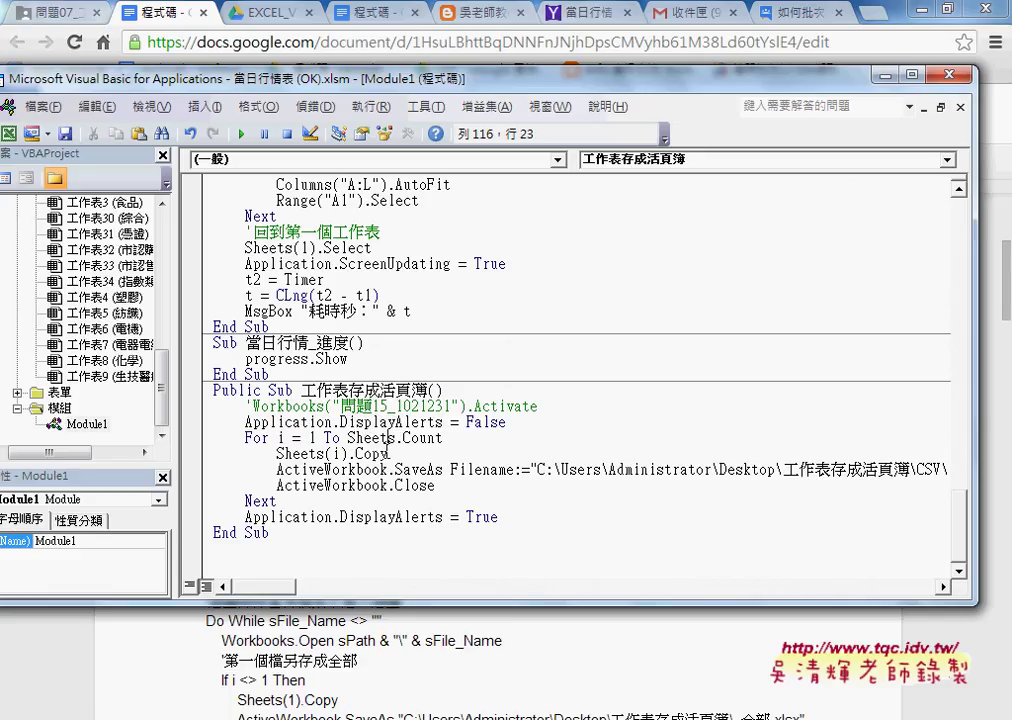
left_click(372, 453)
left_click(382, 469)
mouse_move(538, 469)
left_mouse_down()
mouse_move(878, 469)
mouse_move(557, 469)
mouse_move(571, 469)
left_mouse_up()
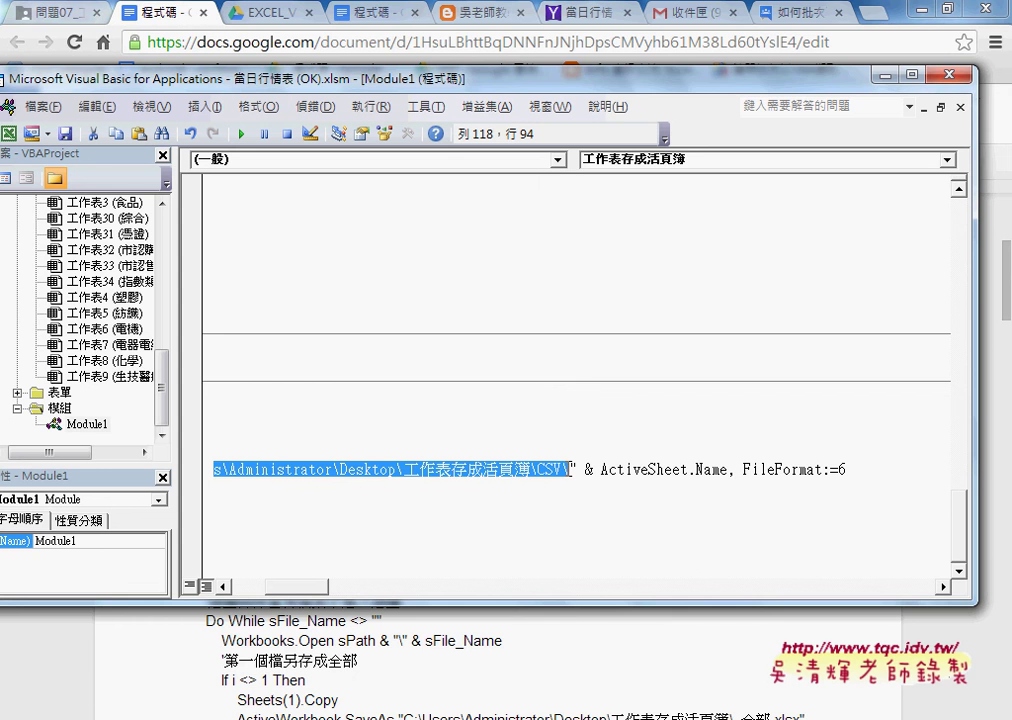
Delete all 33 exported files from the 當日行情表 folder to the Recycle Bin
left_click(925, 12)
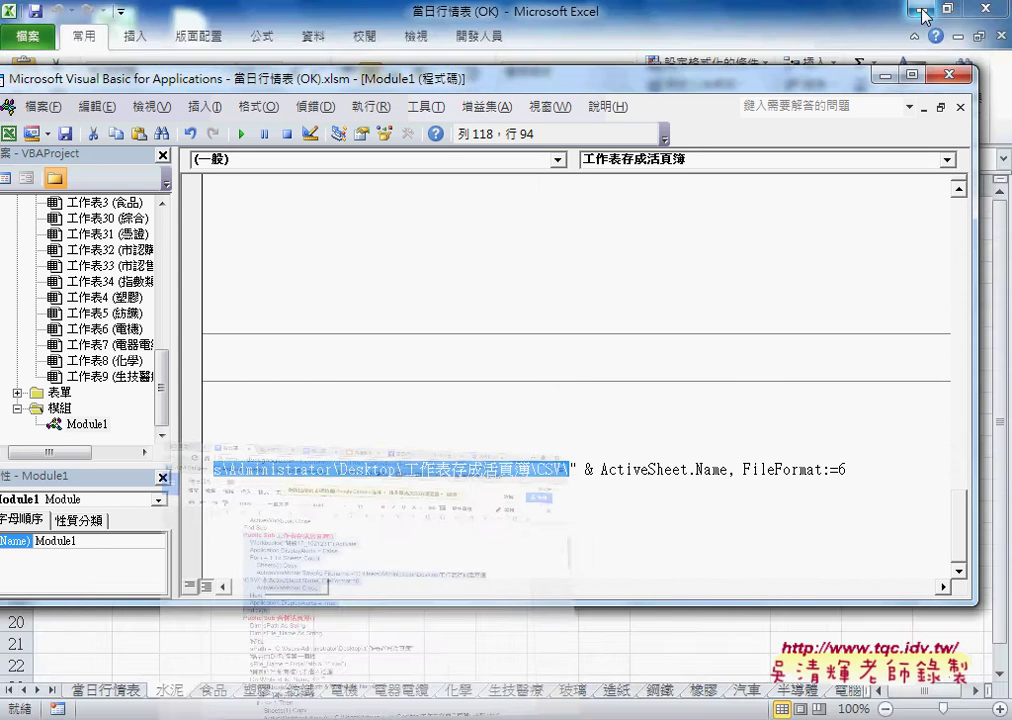
left_click(925, 12)
left_click(884, 74)
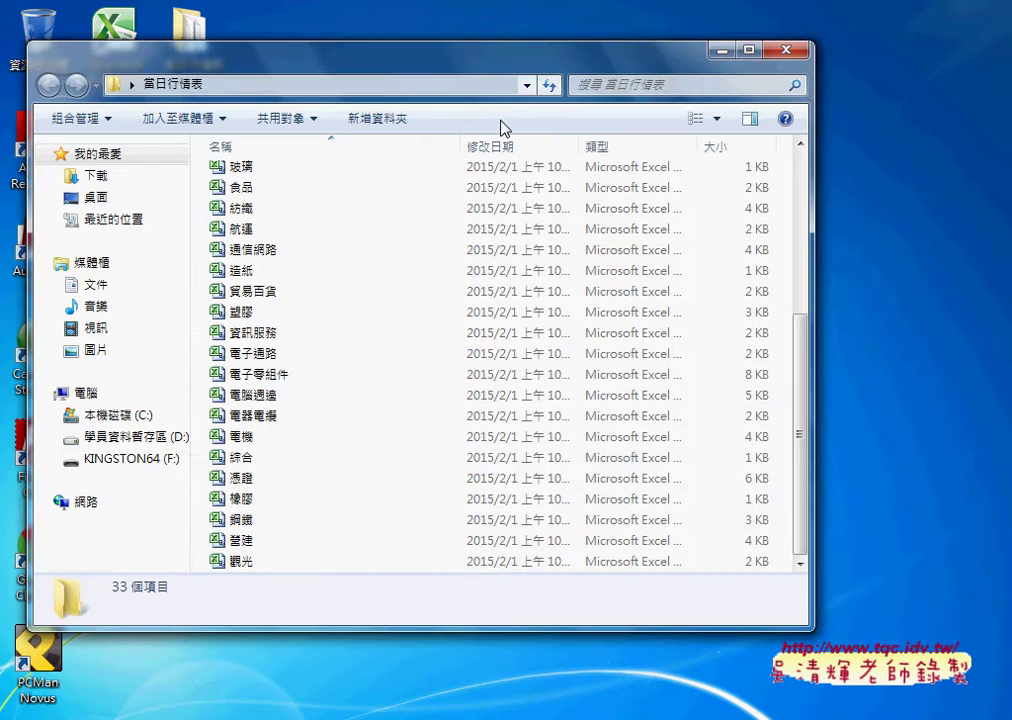
left_click(386, 227)
key("ctrl+a")
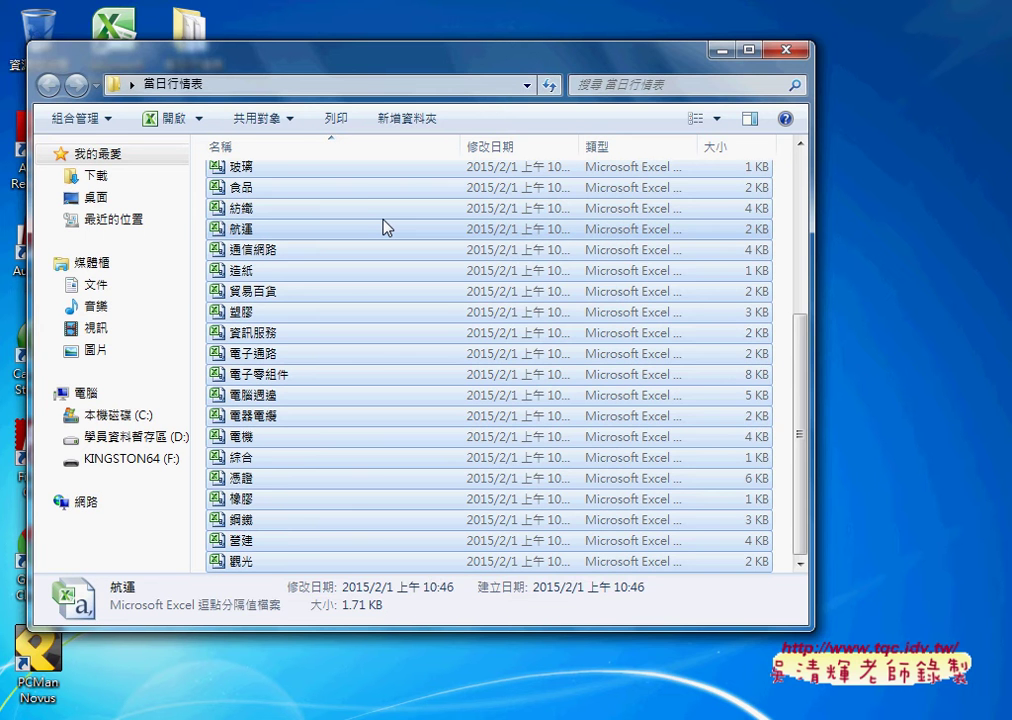
key("Delete")
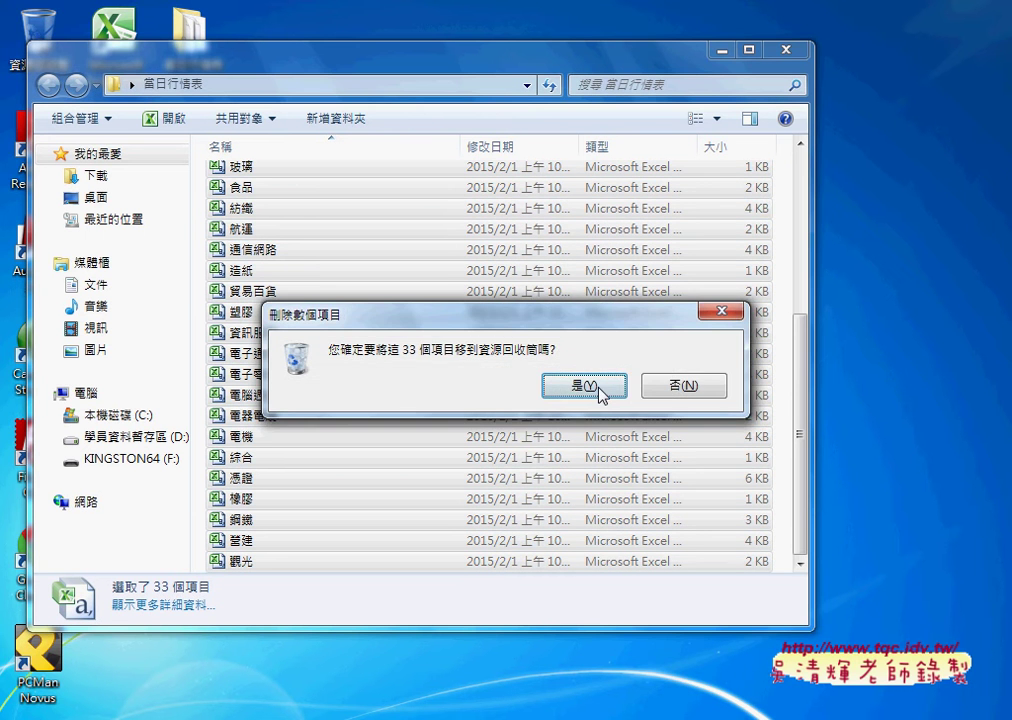
left_click(600, 390)
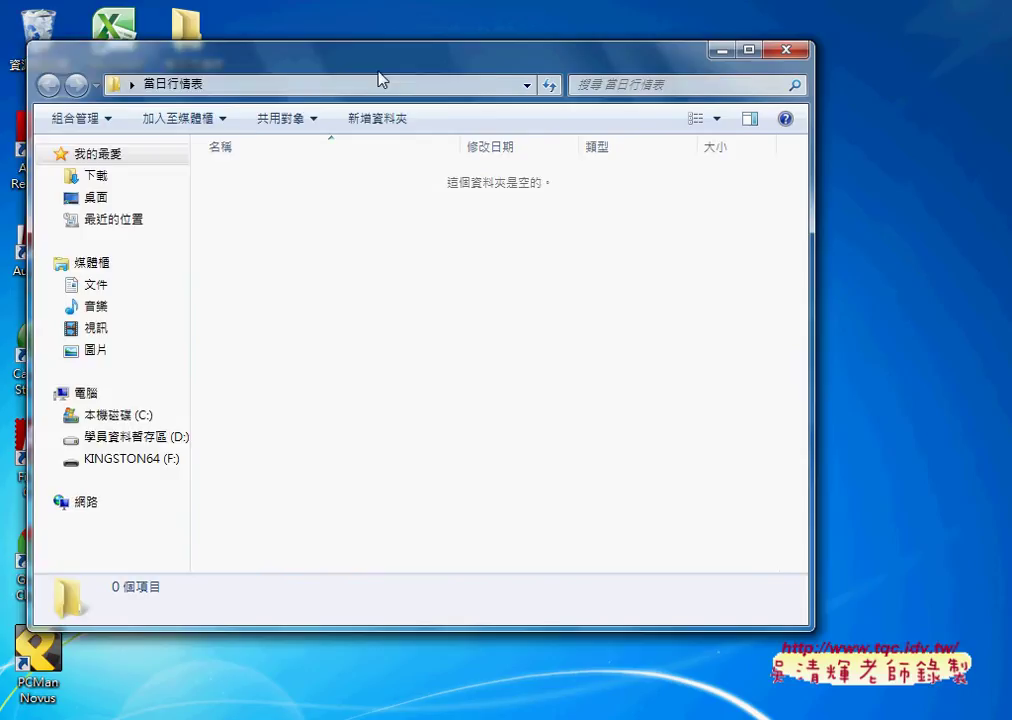
Copy the 當日行情表 folder's full path from the address bar
mouse_move(377, 76)
left_mouse_down()
mouse_move(595, 88)
mouse_move(553, 92)
left_mouse_up()
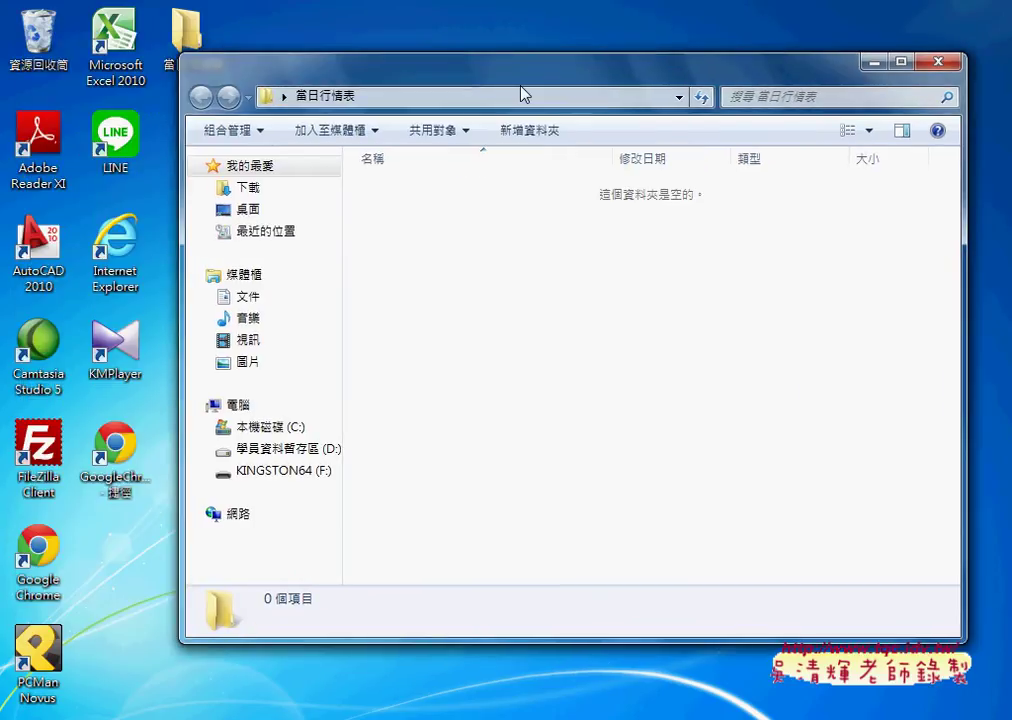
right_click(398, 100)
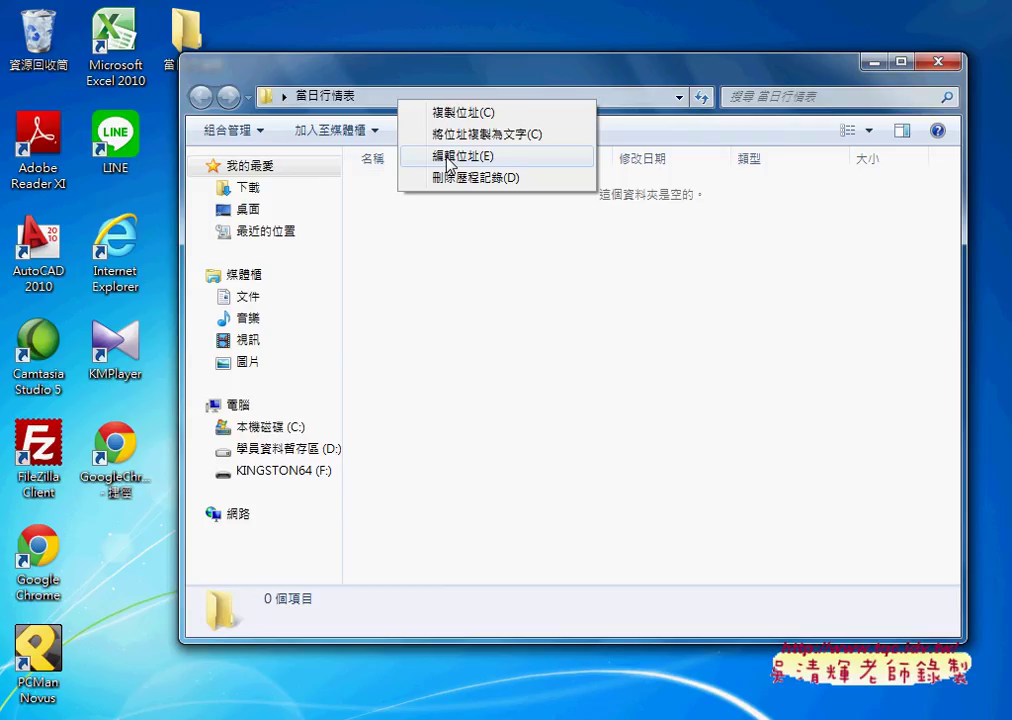
left_click(449, 157)
right_click(446, 101)
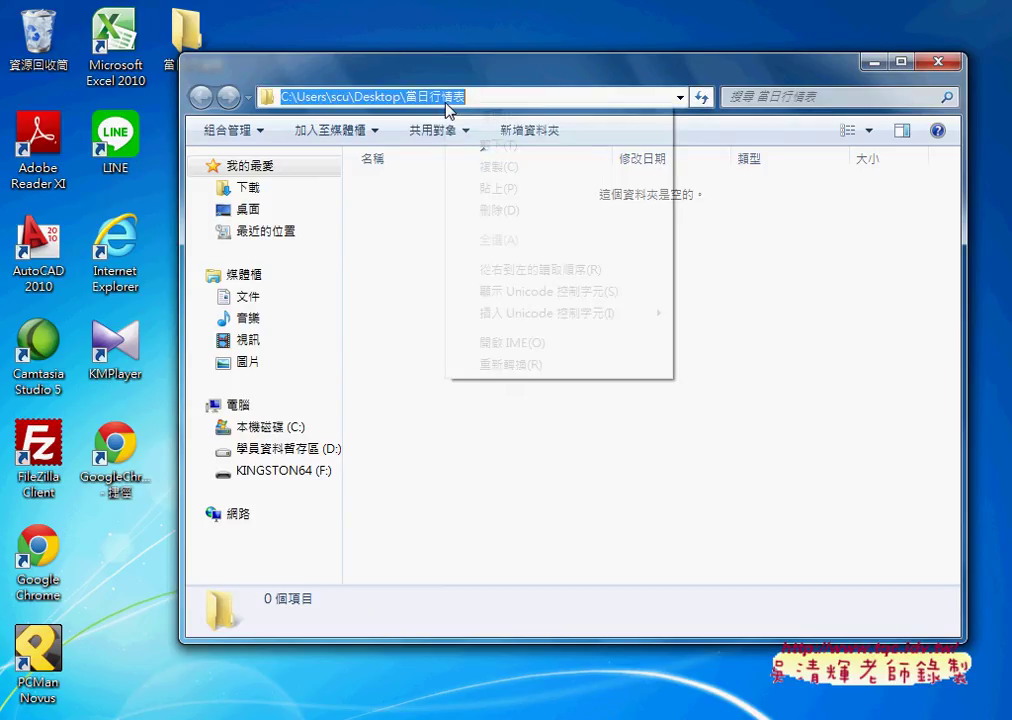
left_click(482, 166)
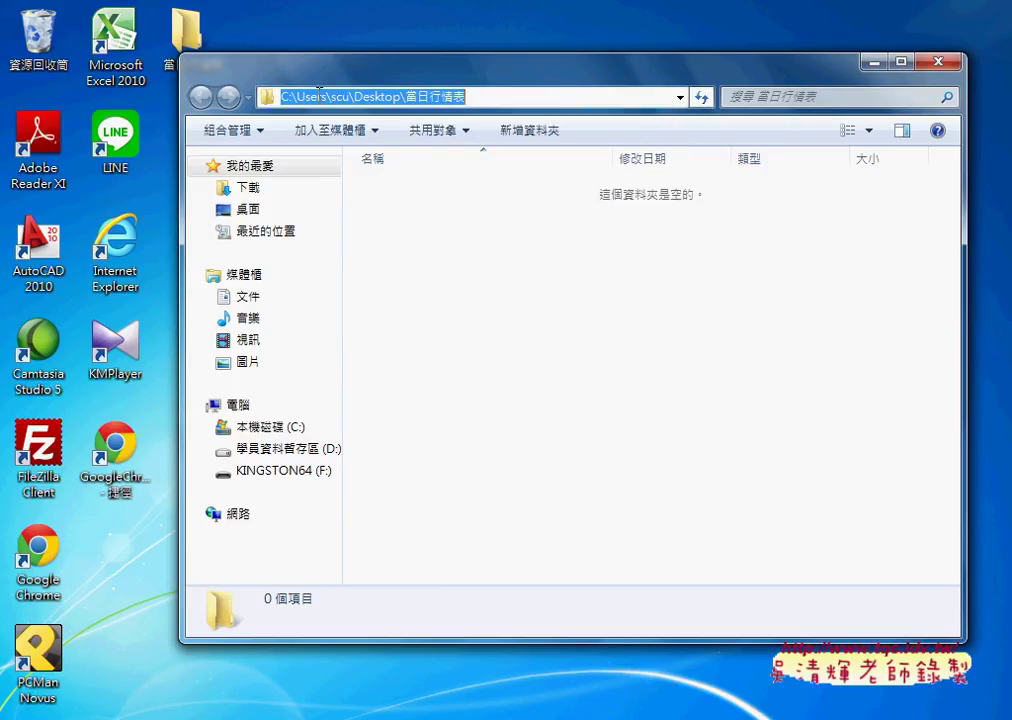
right_click(376, 95)
left_click(410, 158)
left_click(355, 669)
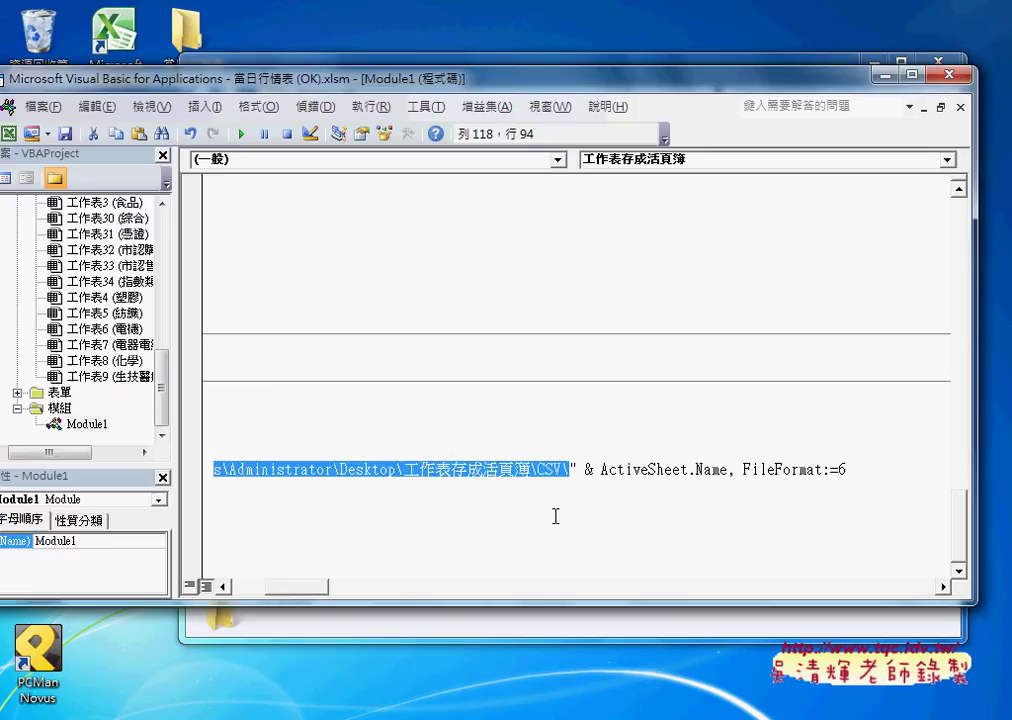
Replace the old SaveAs folder path with the copied 當日行情表 path plus a trailing backslash
left_click_drag(305, 595, 282, 591)
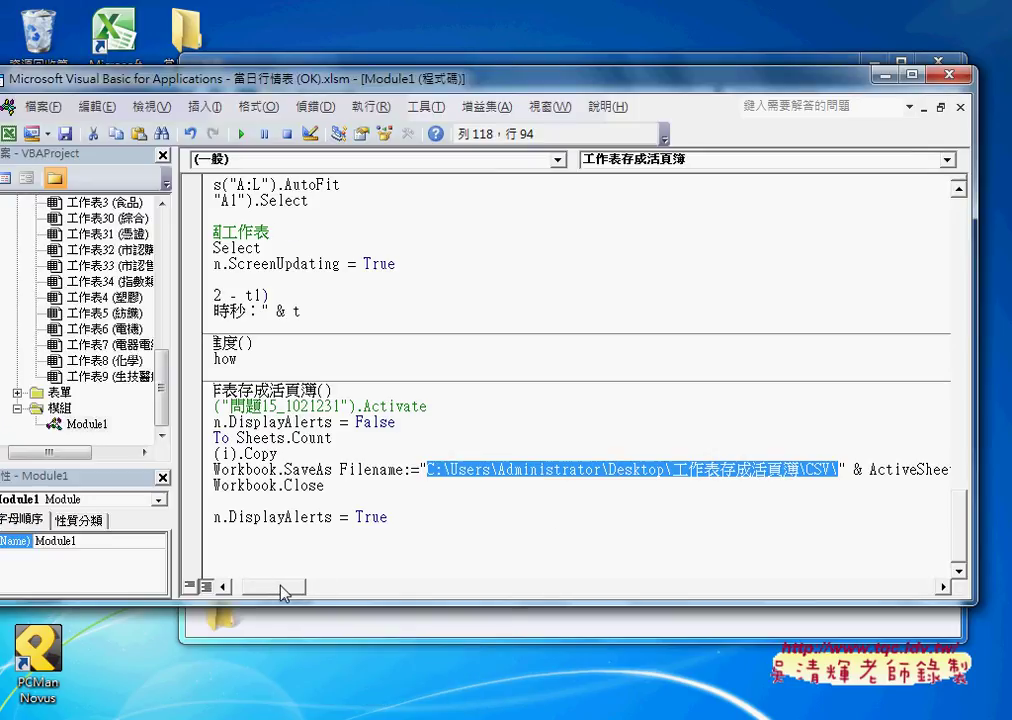
left_click(444, 485)
left_click_drag(427, 469, 833, 470)
type("C:\\Users\\scu\\Desktop\\當日行情表")
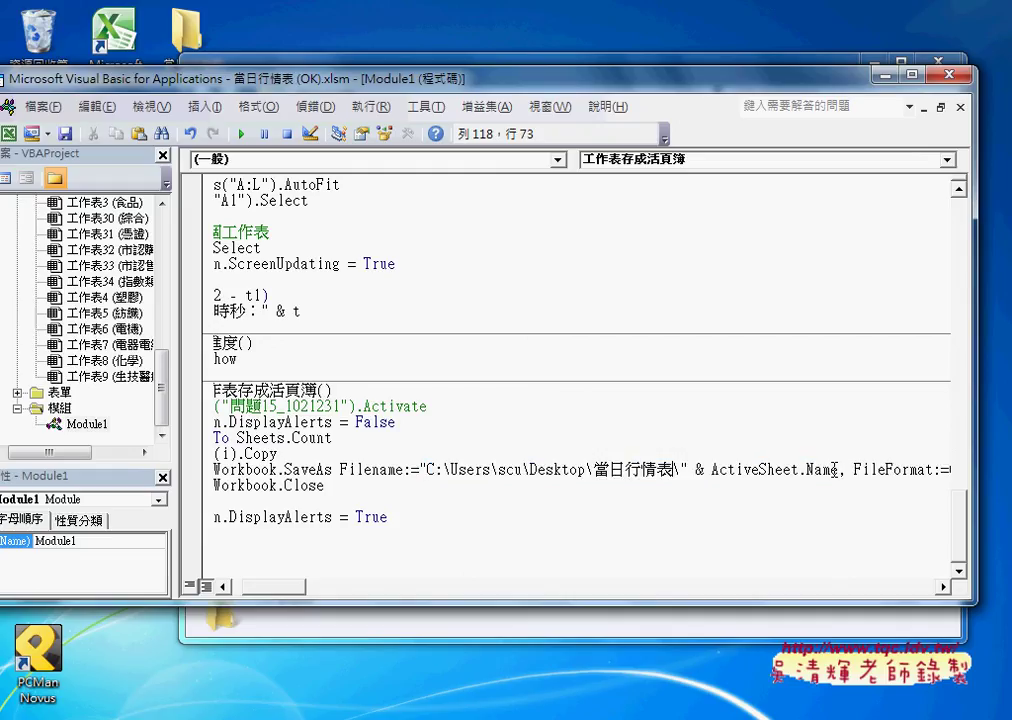
type("\\")
Mark the trailing backslash and ActiveSheet.Name in red, then clear the marks
left_click_drag(682, 456, 677, 487)
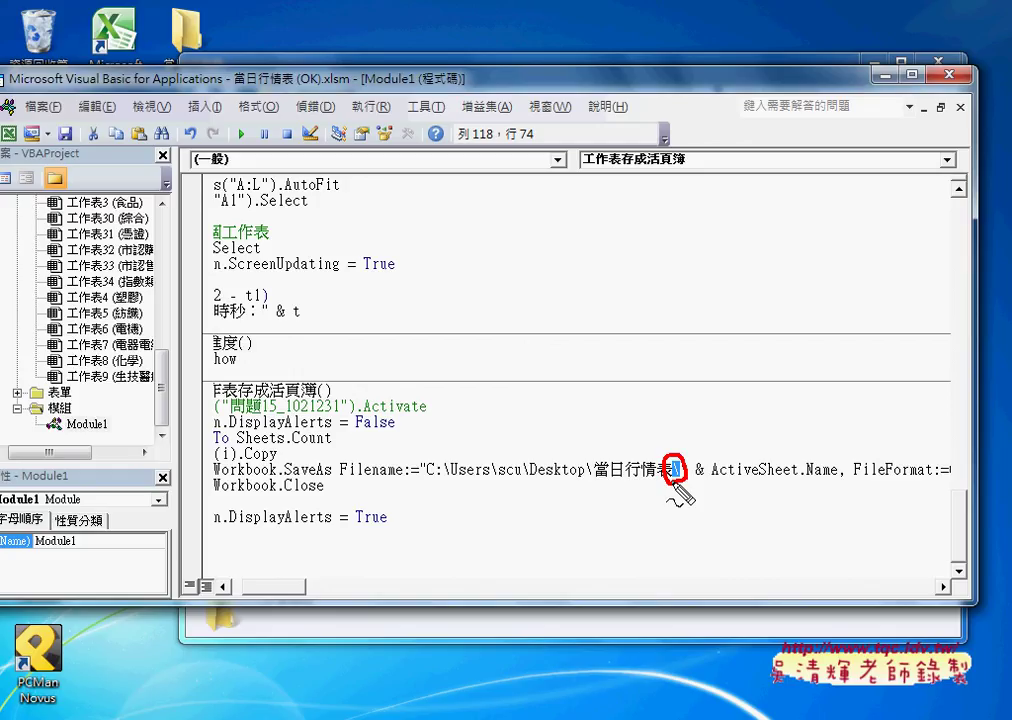
left_click_drag(712, 479, 787, 479)
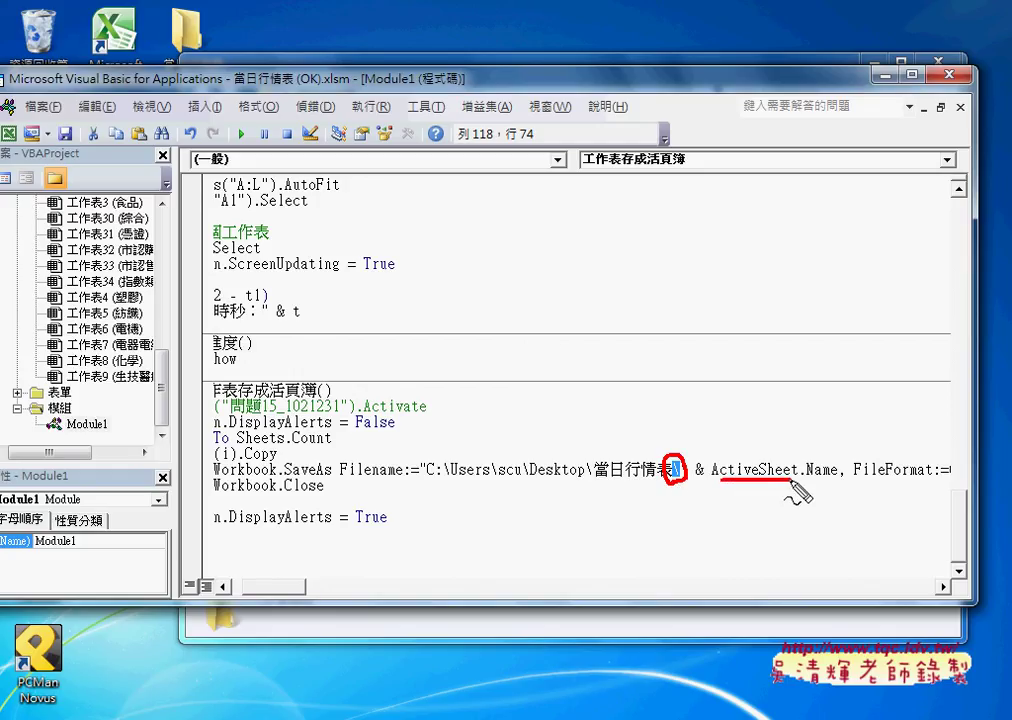
left_click_drag(810, 480, 840, 480)
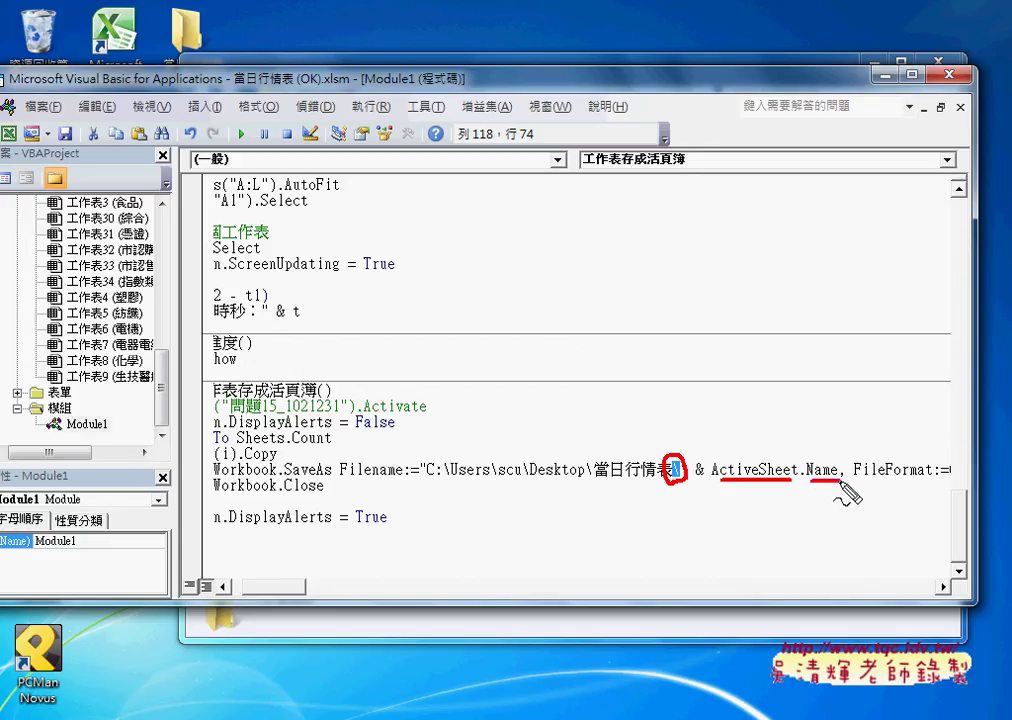
key("Escape")
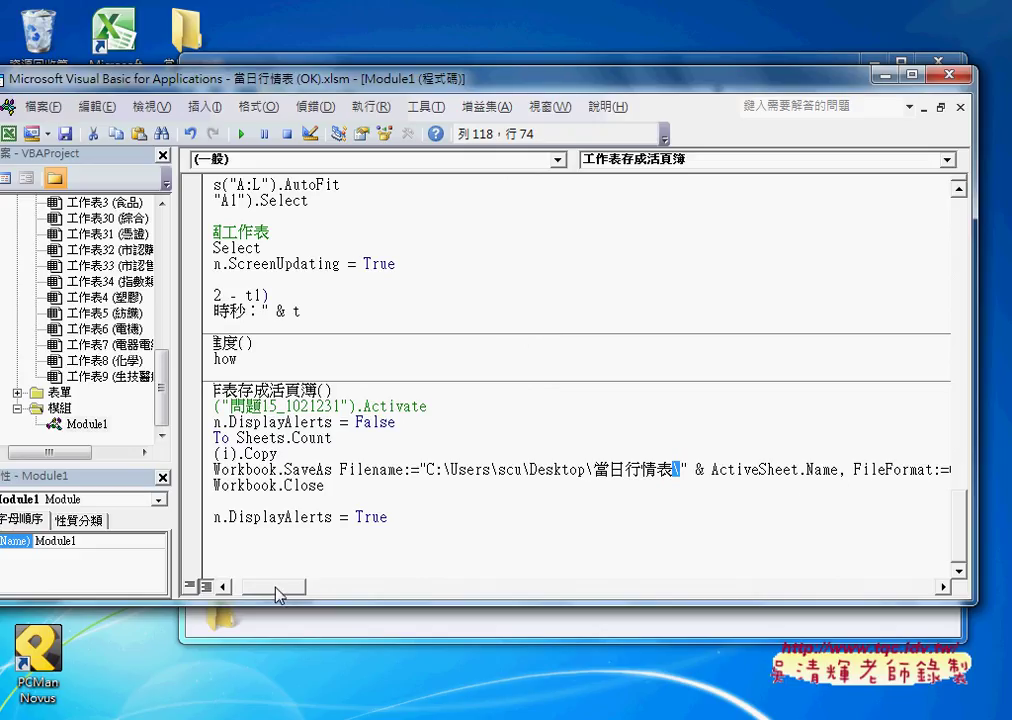
Open Excel Help for FileFormat from the macro's SaveAs line using F1
left_click_drag(276, 594, 288, 597)
left_click_drag(735, 469, 813, 469)
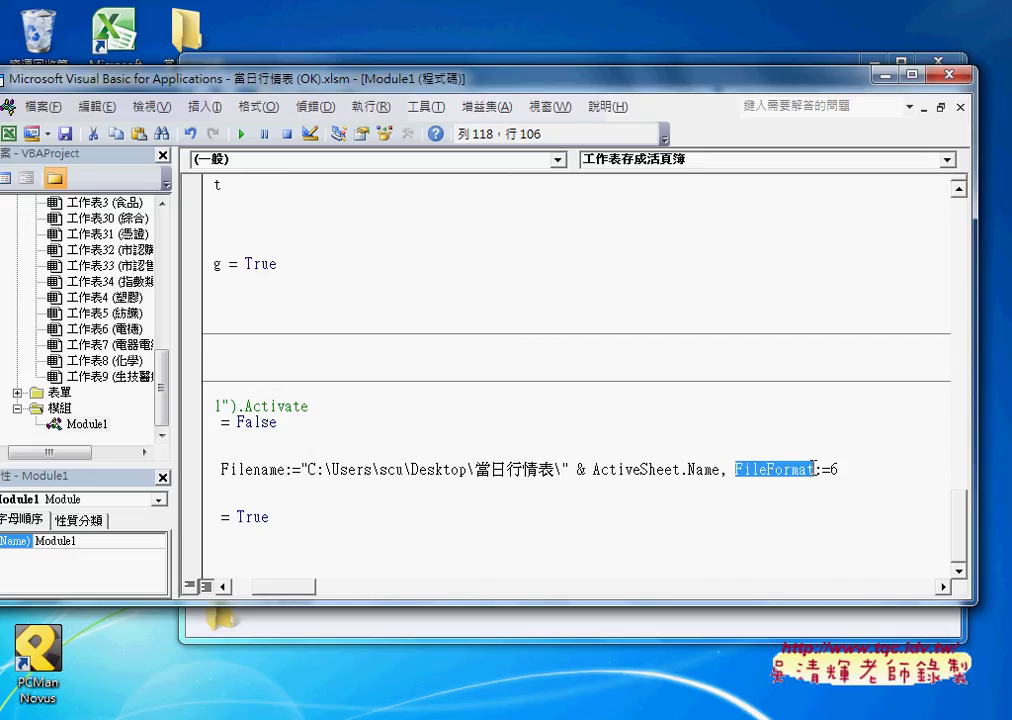
left_click(790, 469)
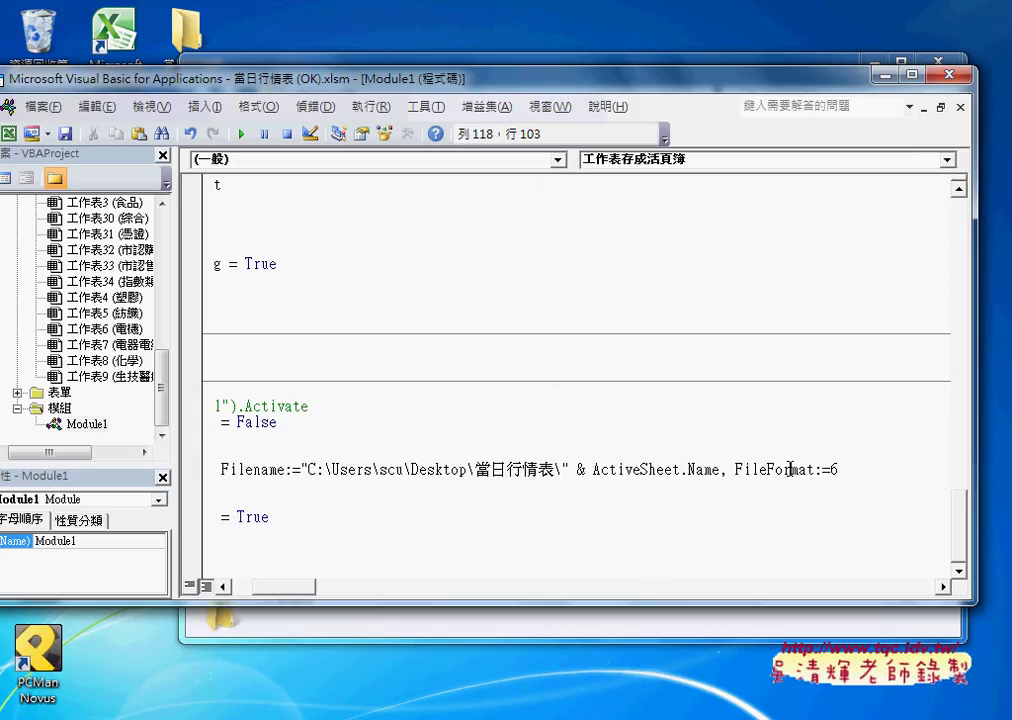
key("F1")
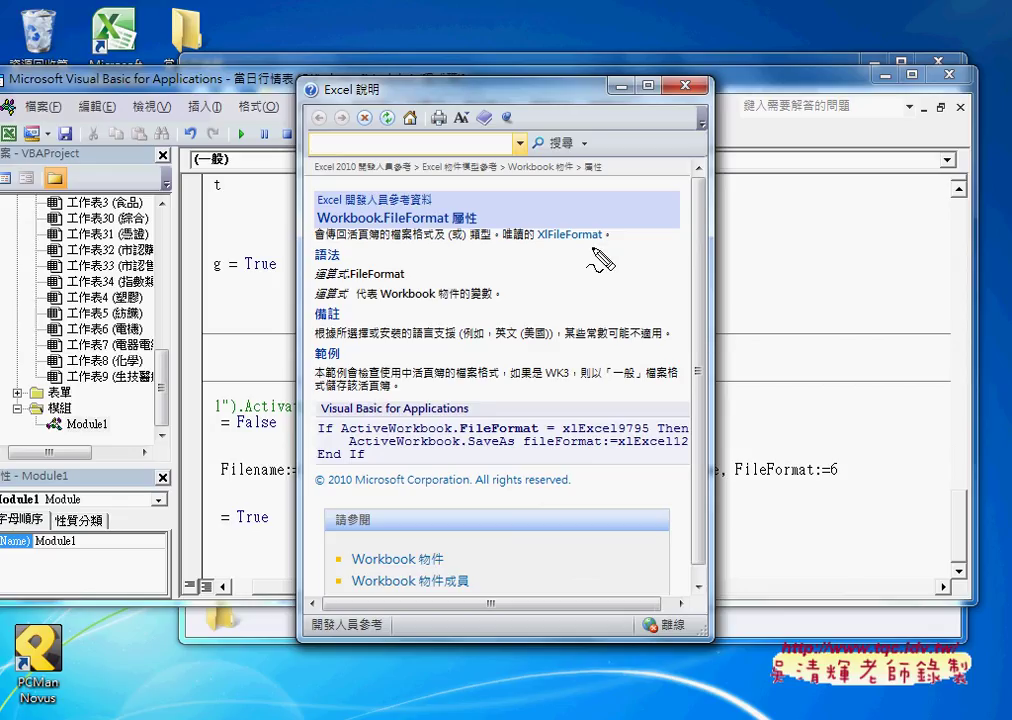
Mark up the XlFileFormat link with an arrow to the FileFormat value 6, then clear the annotations
mouse_move(583, 240)
left_mouse_down()
mouse_move(541, 242)
mouse_move(550, 222)
left_mouse_up()
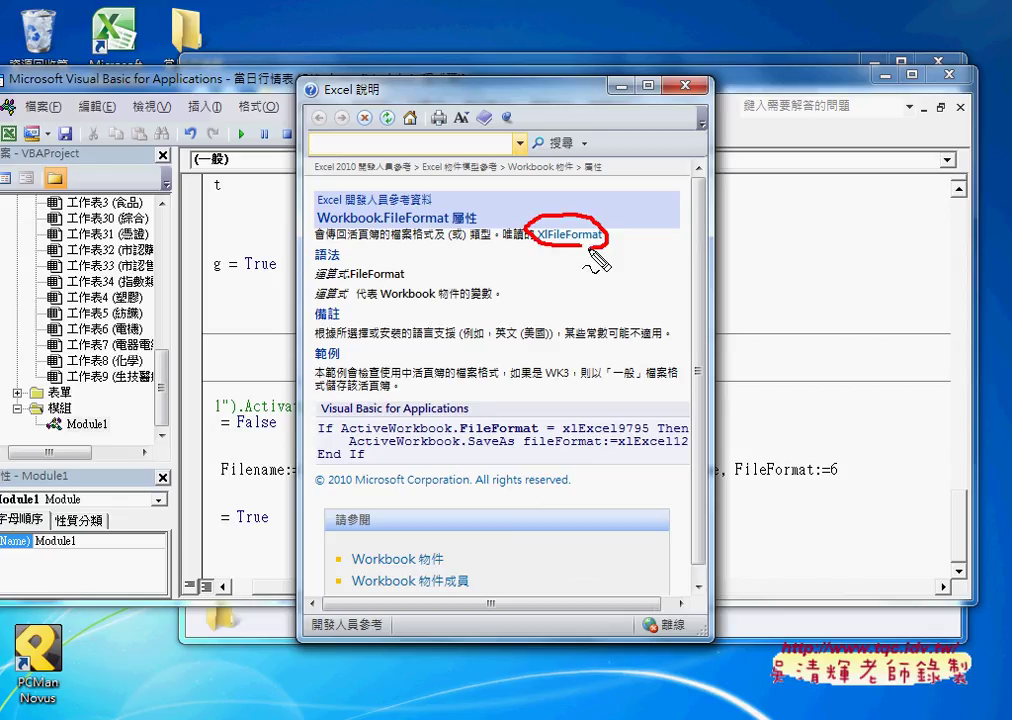
left_click(638, 242)
mouse_move(638, 243)
left_mouse_down()
mouse_move(835, 444)
mouse_move(835, 430)
mouse_move(822, 478)
mouse_move(843, 493)
mouse_move(848, 472)
left_mouse_up()
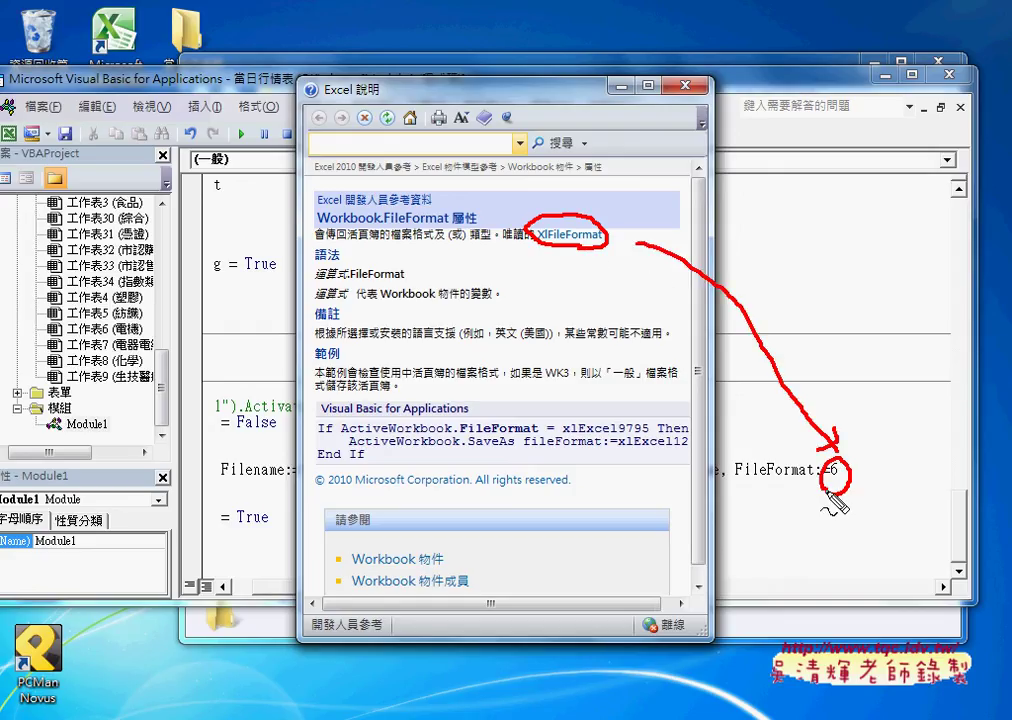
key("Escape")
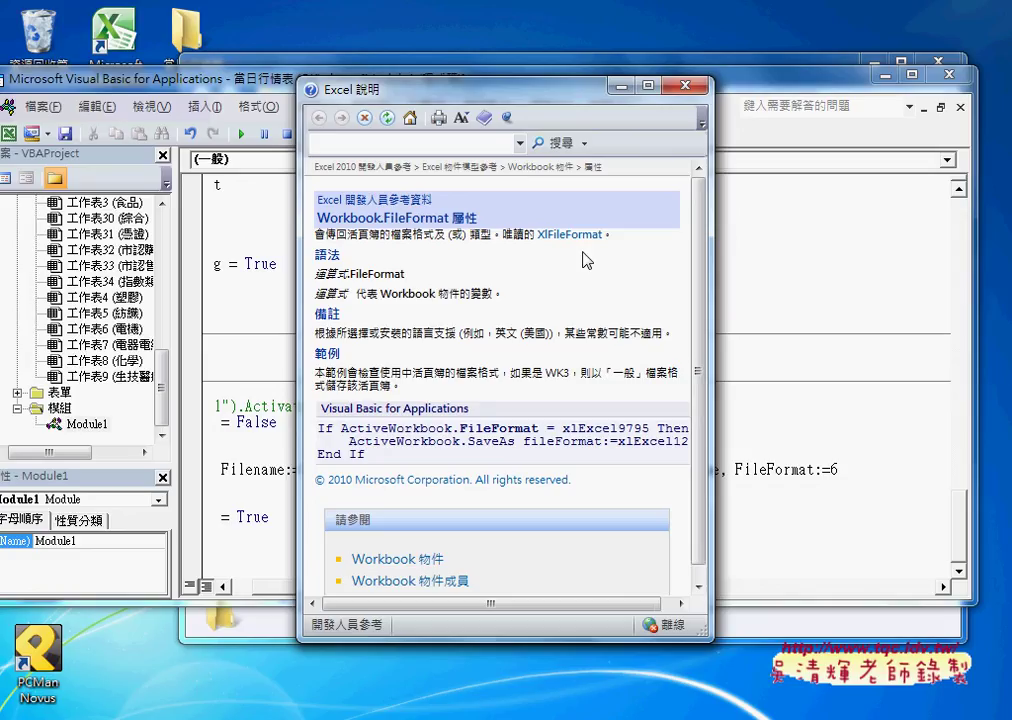
Open the XlFileFormat enumeration and highlight the xlCSV row, value 6
left_click(576, 240)
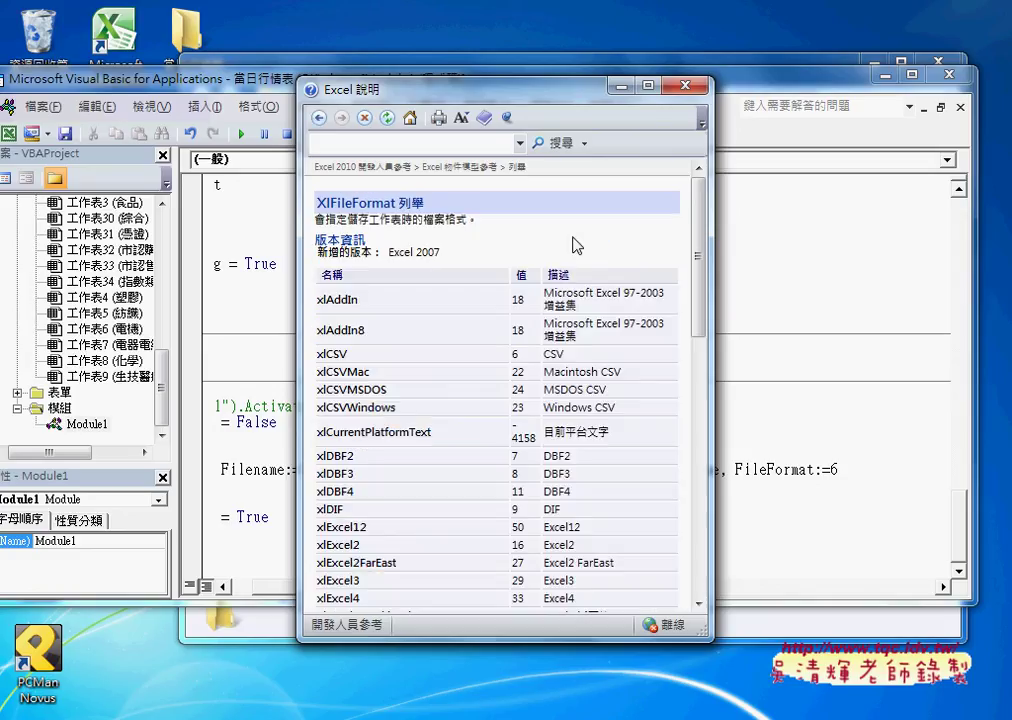
scroll(452, 286, "down", 1)
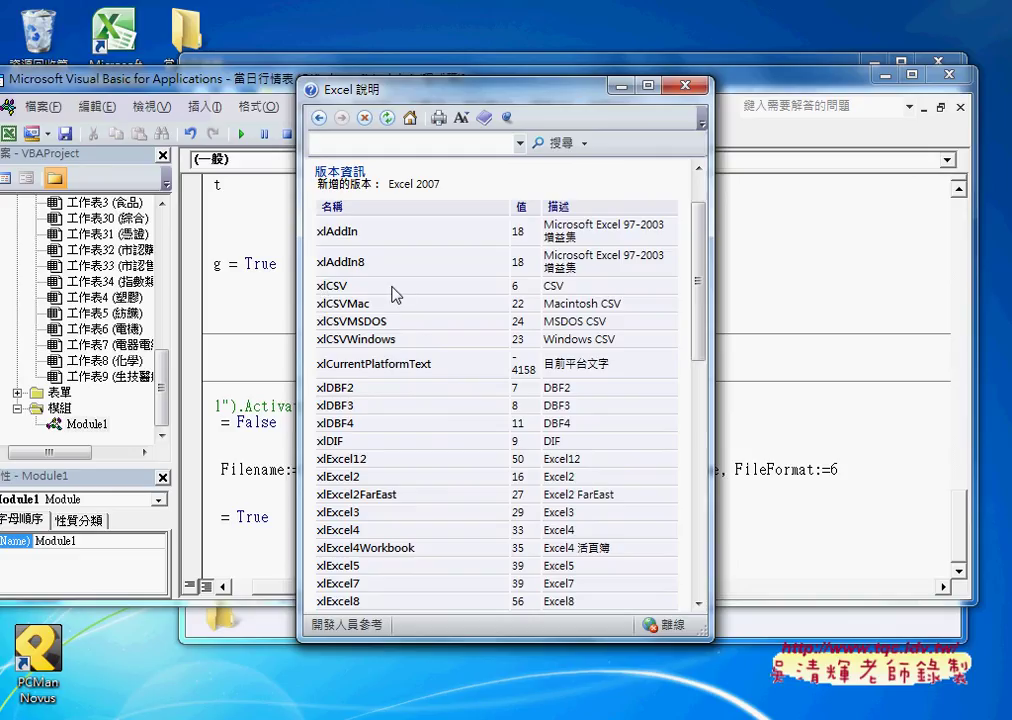
double_click(335, 286)
double_click(515, 286)
left_click(565, 292)
left_click_drag(563, 288, 546, 289)
Scroll down the table and highlight the xlExcel8 row, value 56
scroll(600, 358, "down", 1)
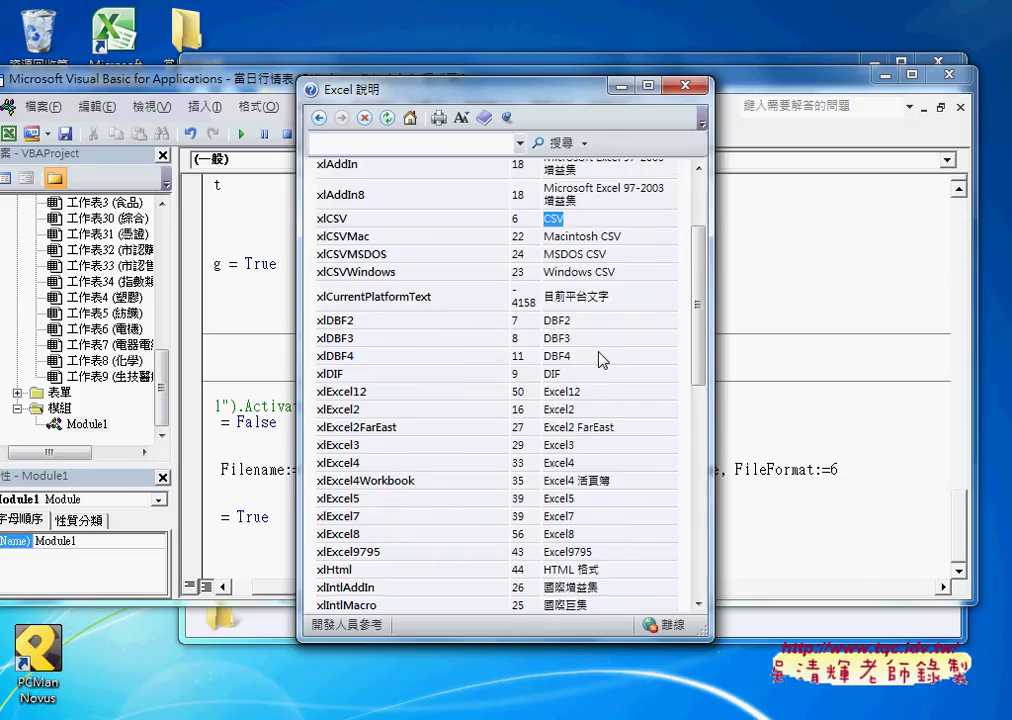
scroll(600, 358, "down", 2)
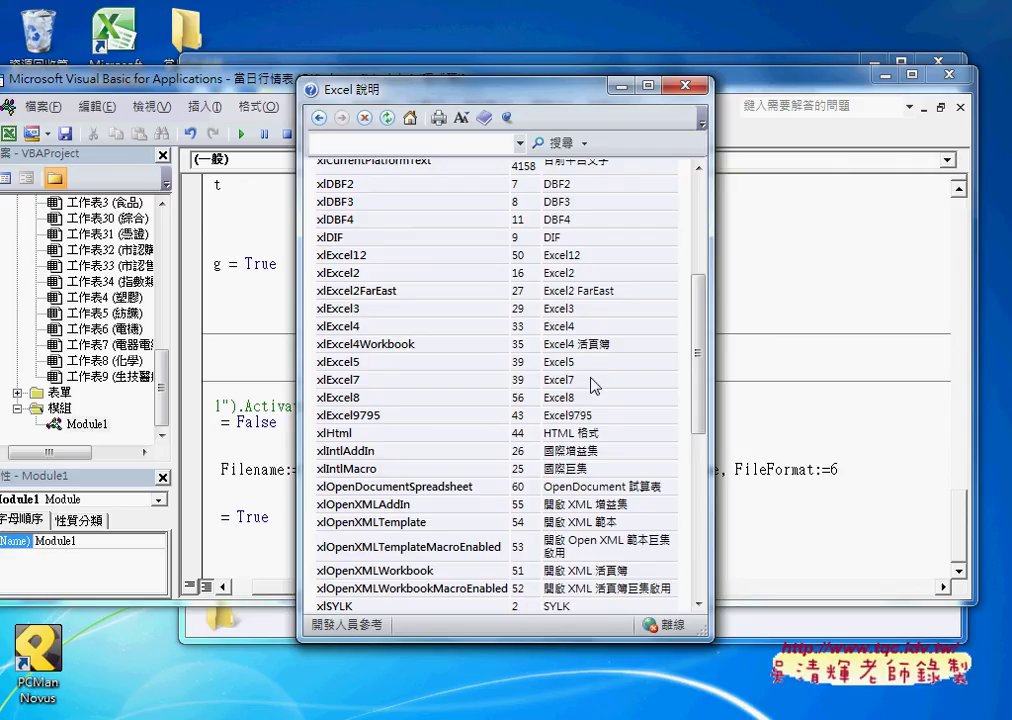
left_click_drag(578, 398, 533, 401)
double_click(517, 398)
Scroll to the end of the enumeration table and back up to the xlCSV row
scroll(556, 425, "down", 2)
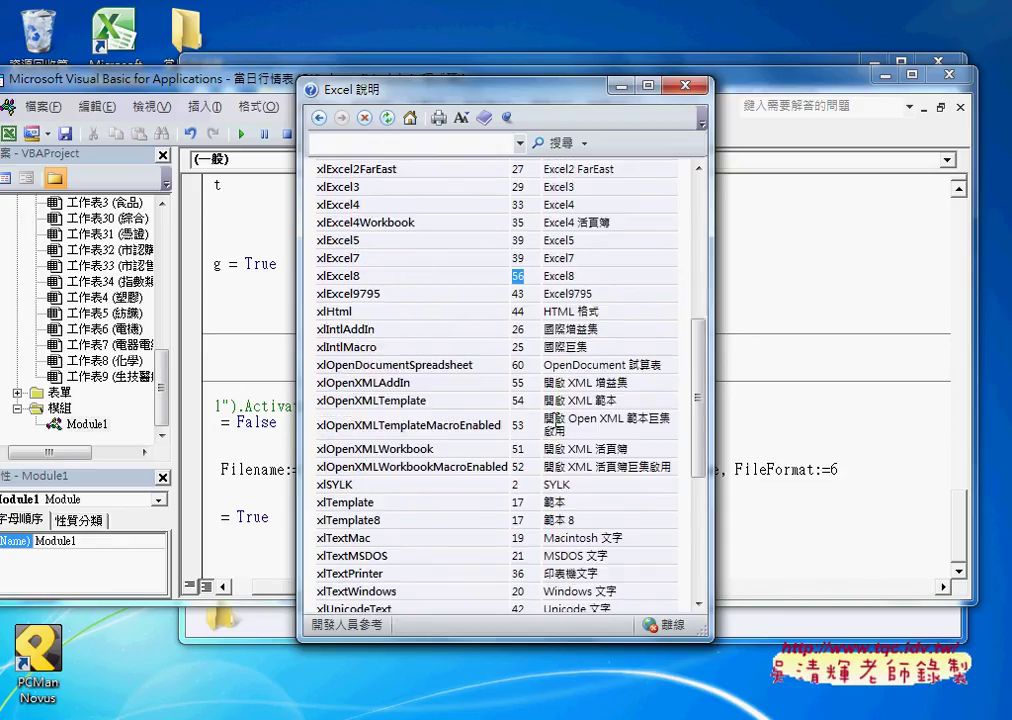
scroll(556, 425, "down", 2)
scroll(556, 425, "down", 1)
scroll(556, 420, "down", 3)
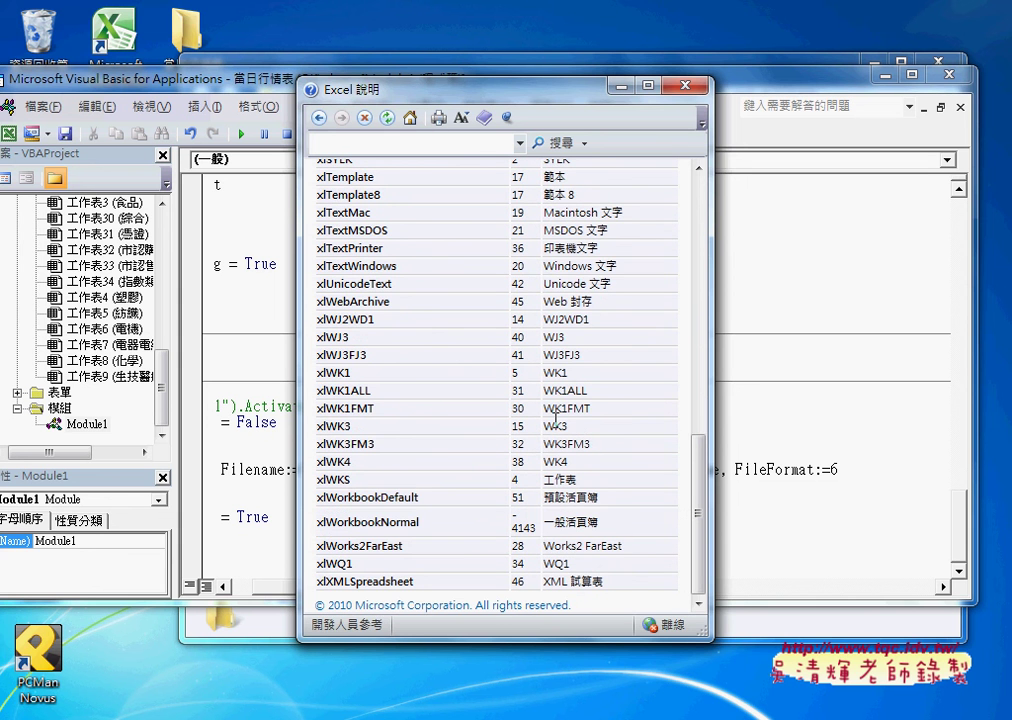
scroll(556, 420, "up", 4)
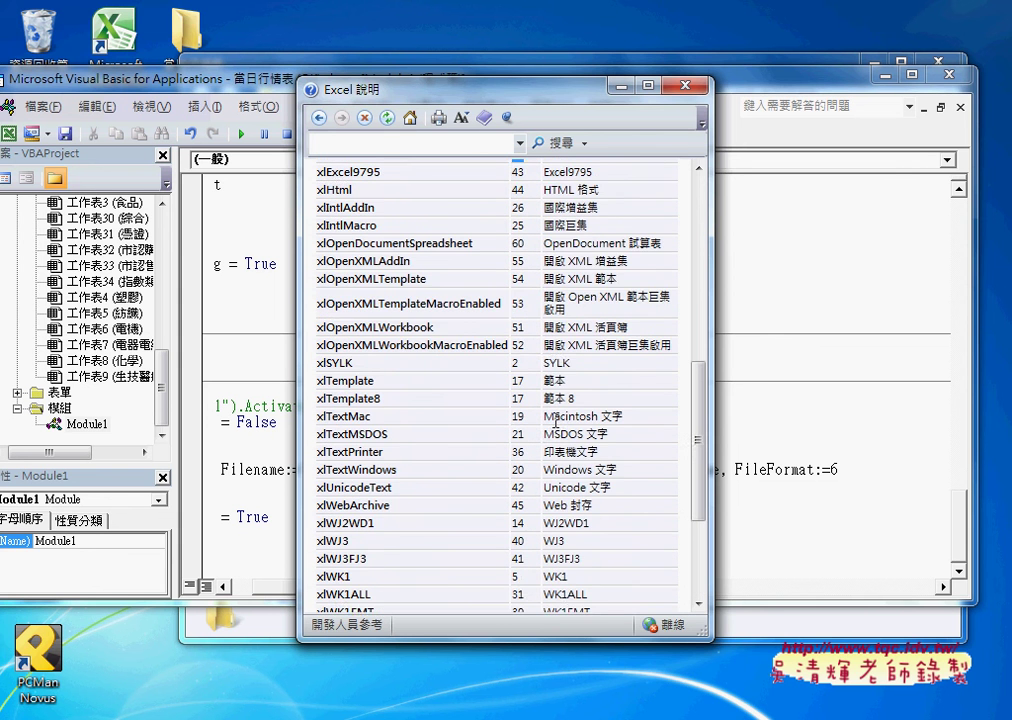
scroll(556, 420, "up", 3)
scroll(556, 424, "up", 1)
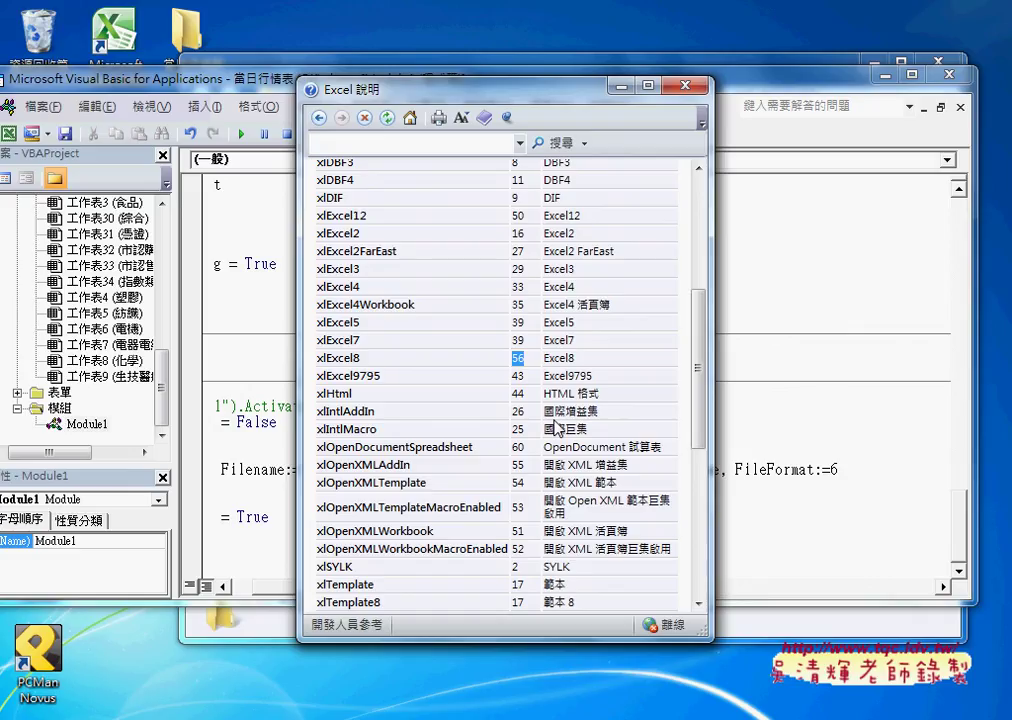
scroll(556, 424, "up", 1)
scroll(556, 420, "up", 1)
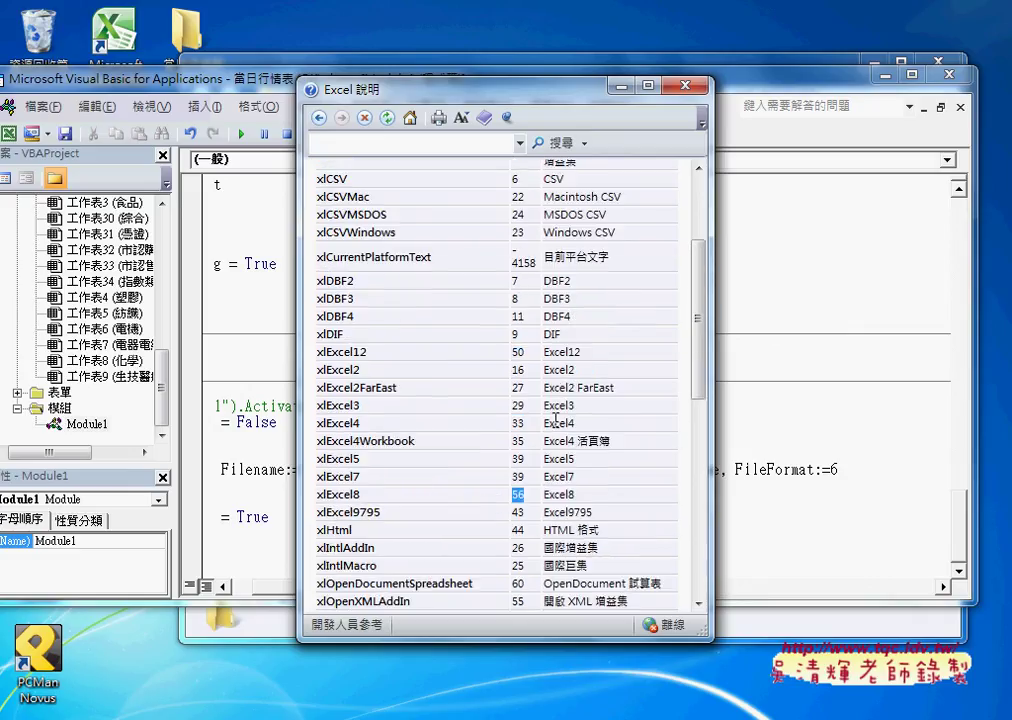
double_click(576, 352)
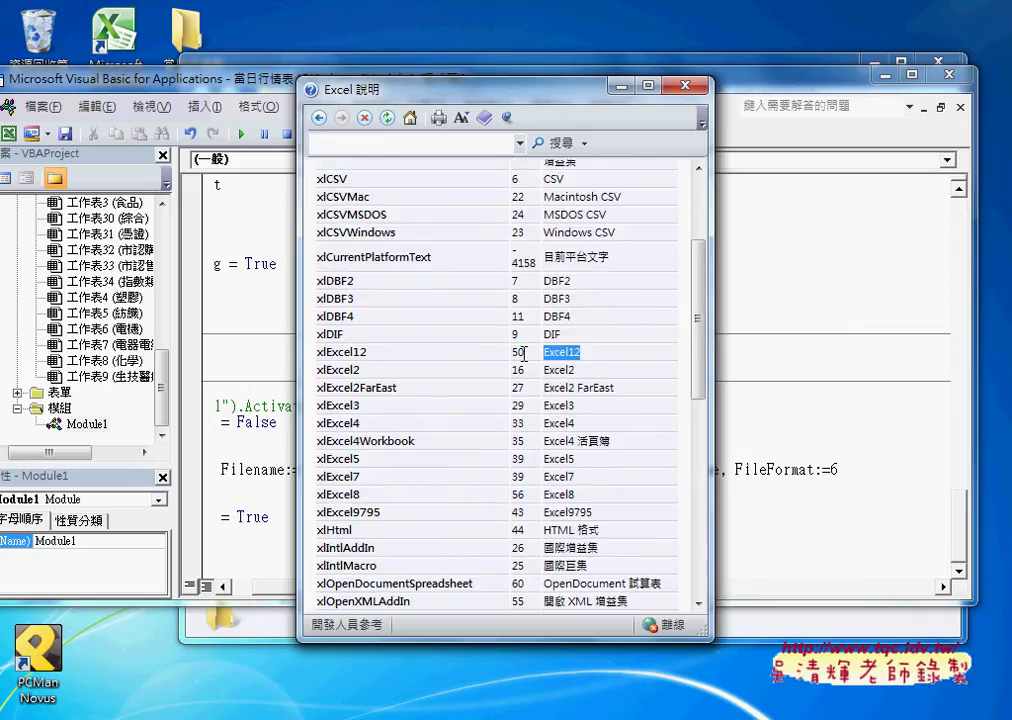
double_click(516, 352)
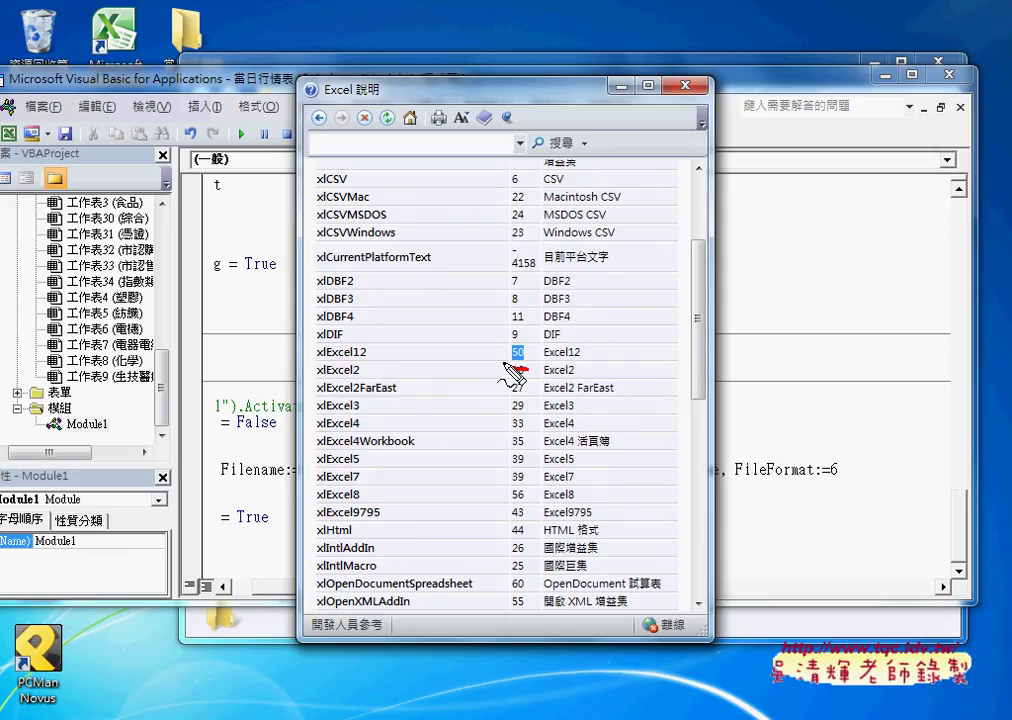
mouse_move(522, 346)
left_mouse_down()
mouse_move(505, 370)
mouse_move(600, 322)
mouse_move(825, 440)
mouse_move(830, 422)
mouse_move(838, 490)
left_mouse_up()
left_click_drag(562, 364, 582, 361)
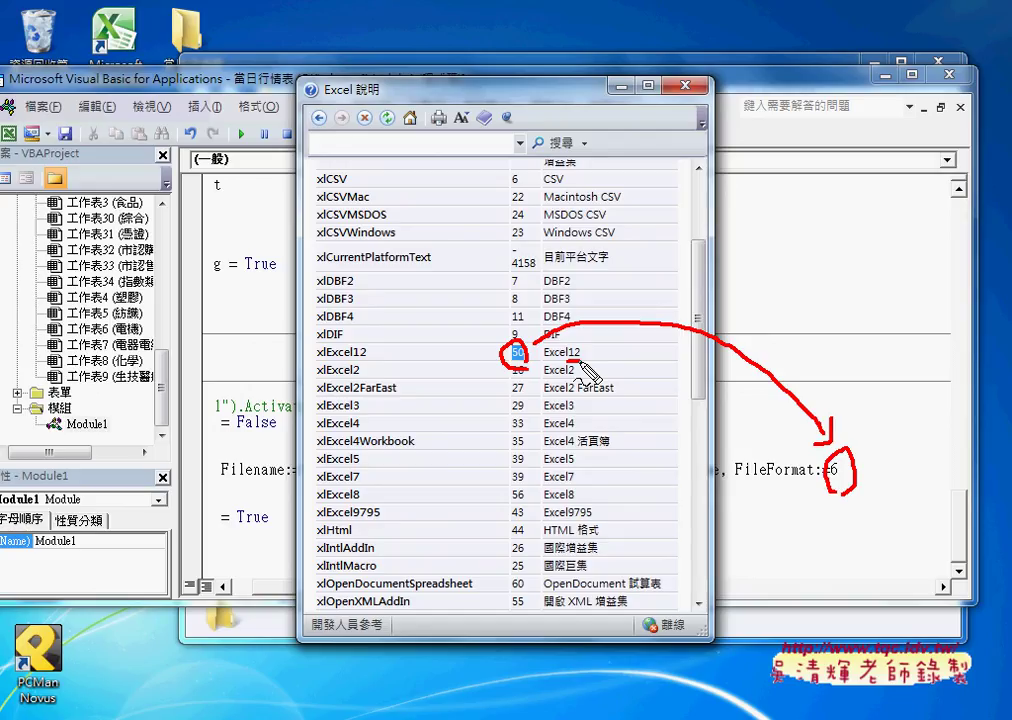
key("Escape")
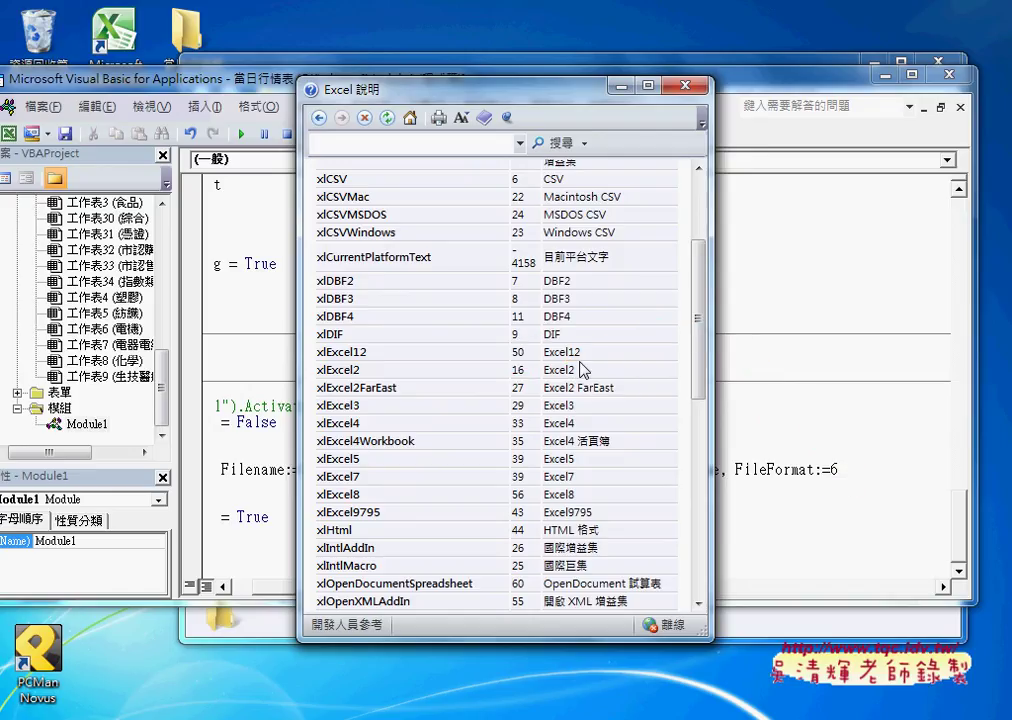
Close the help and walk through the copy, SaveAs, close, loop-end and alerts-on lines
left_click(685, 90)
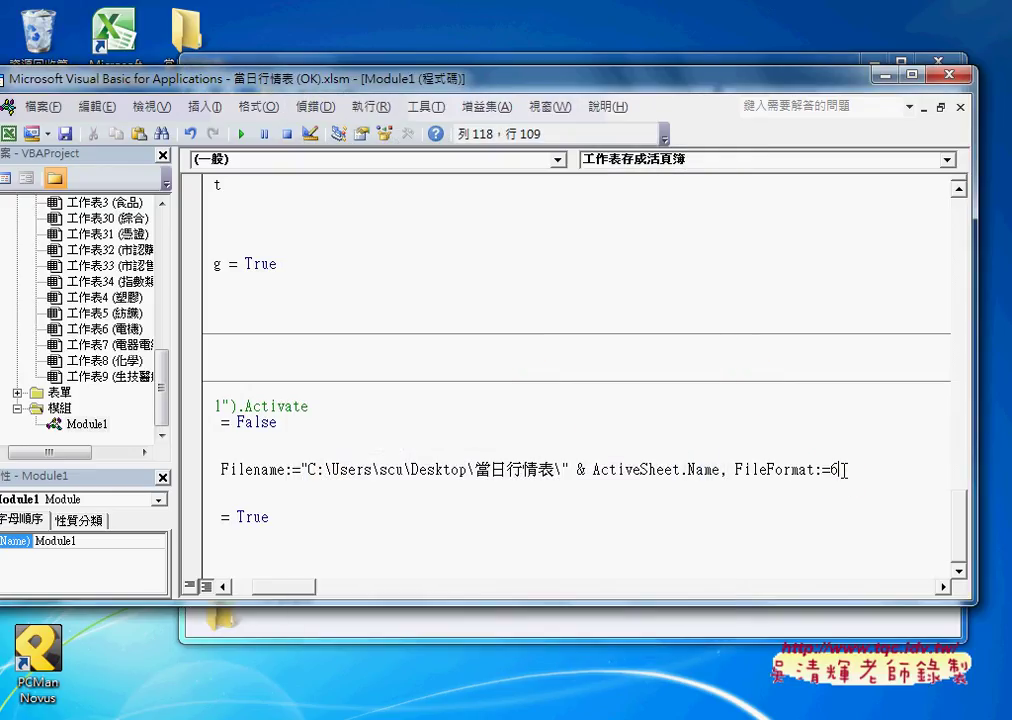
left_click_drag(843, 470, 736, 470)
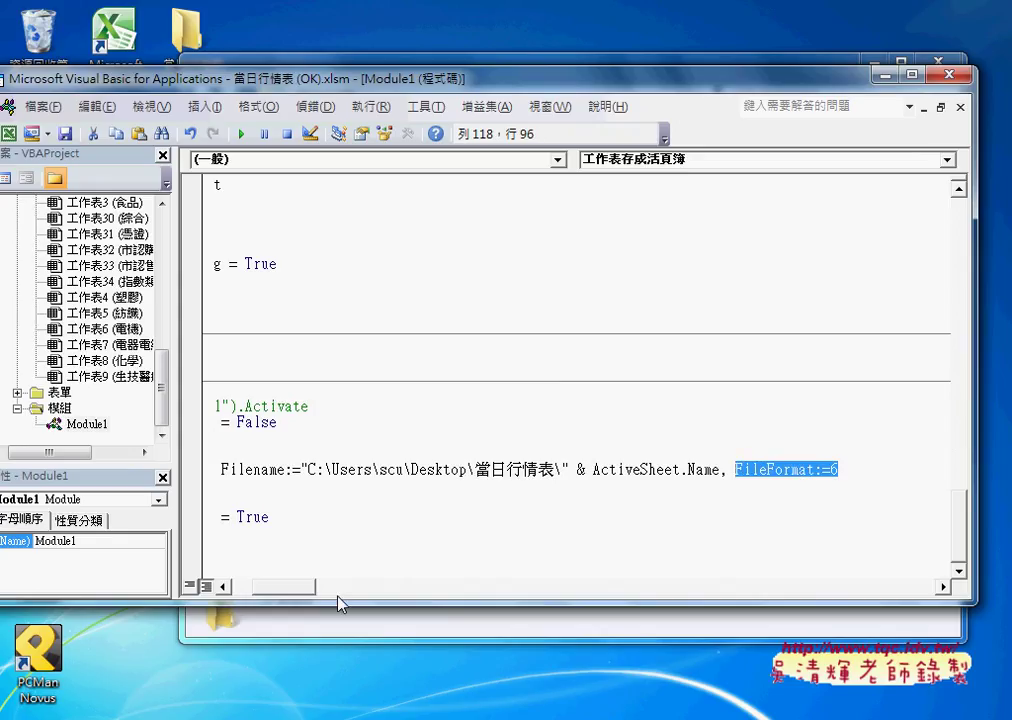
left_click_drag(276, 588, 255, 590)
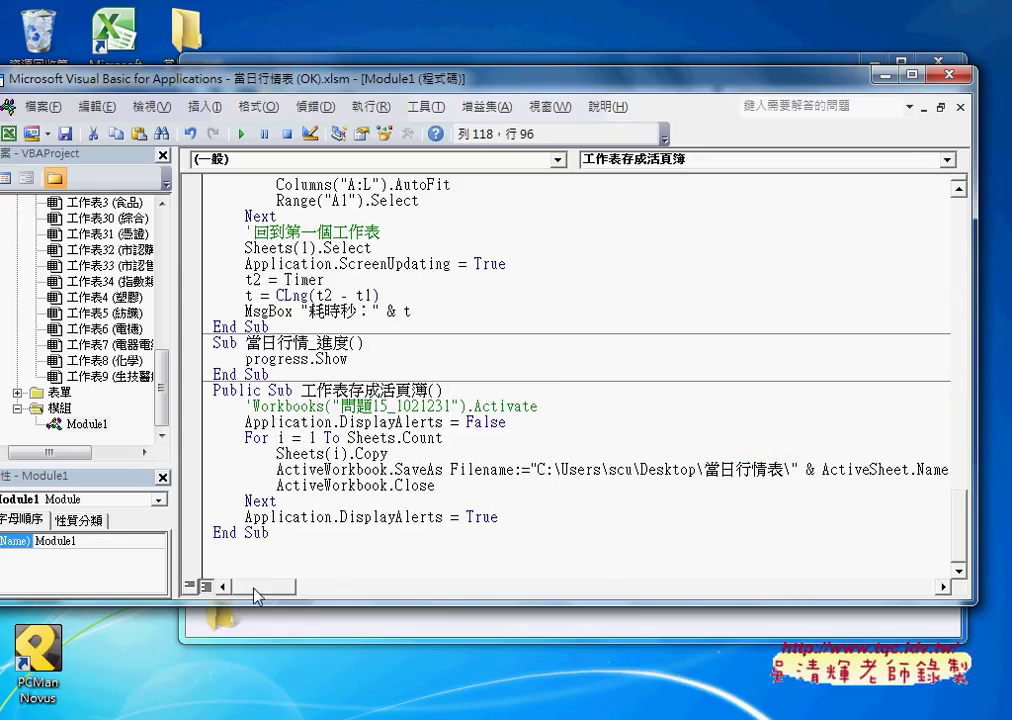
left_click(370, 452)
left_click(463, 469)
left_click(419, 486)
left_click(395, 500)
left_click_drag(498, 517, 245, 517)
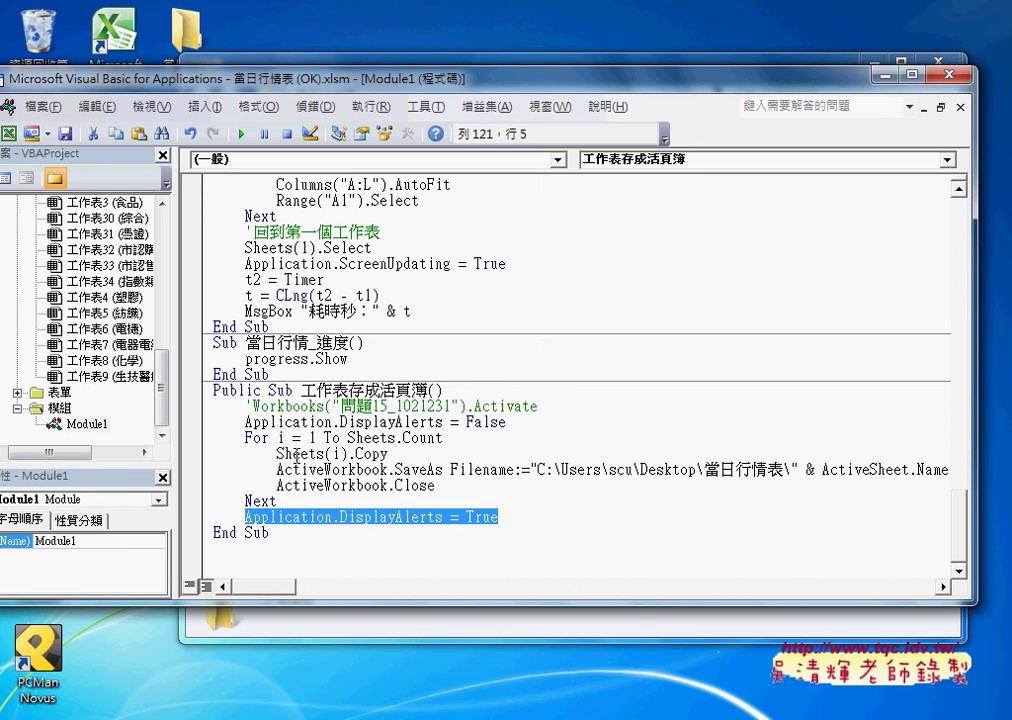
Arrange the VBA editor and the empty 當日行情表 folder window side by side
left_click_drag(137, 90, 582, 109)
left_click_drag(313, 82, 174, 74)
left_click_drag(822, 313, 440, 316)
left_click_drag(543, 90, 437, 90)
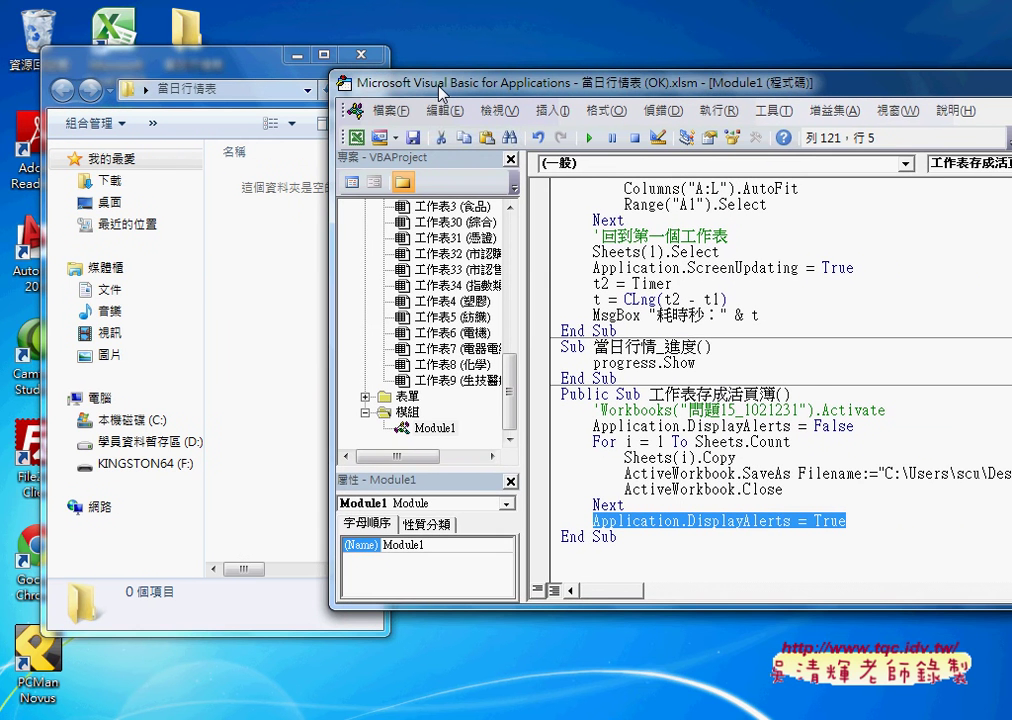
Switch the workbook to its 當日行情表 sheet of sector URLs, then return to the VBA editor
left_click(680, 457)
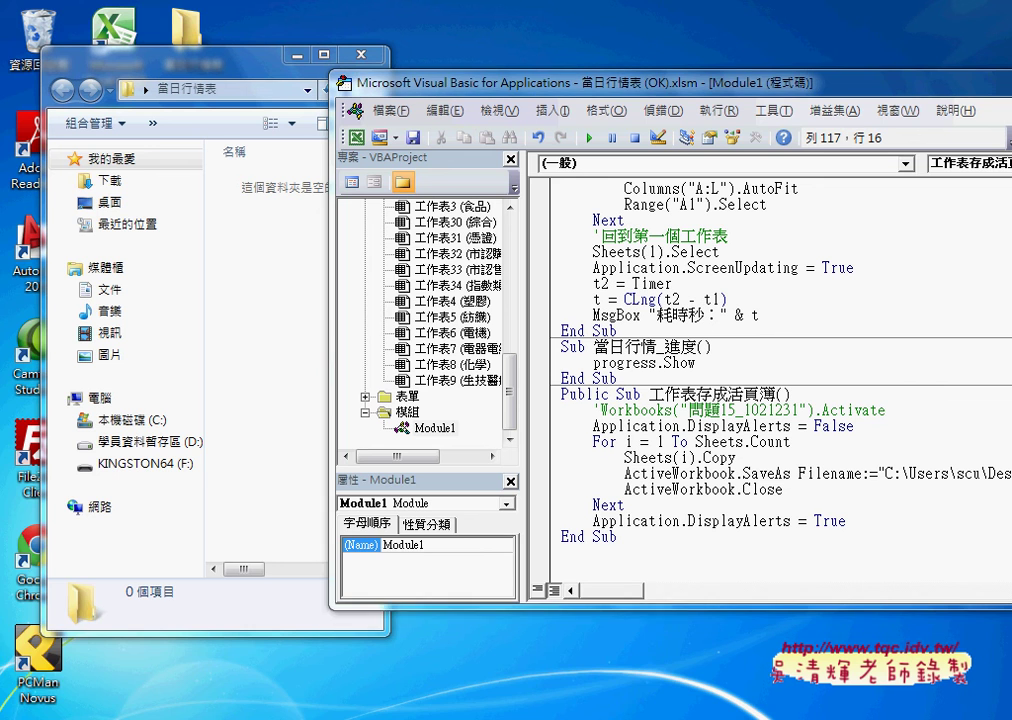
left_click(151, 640)
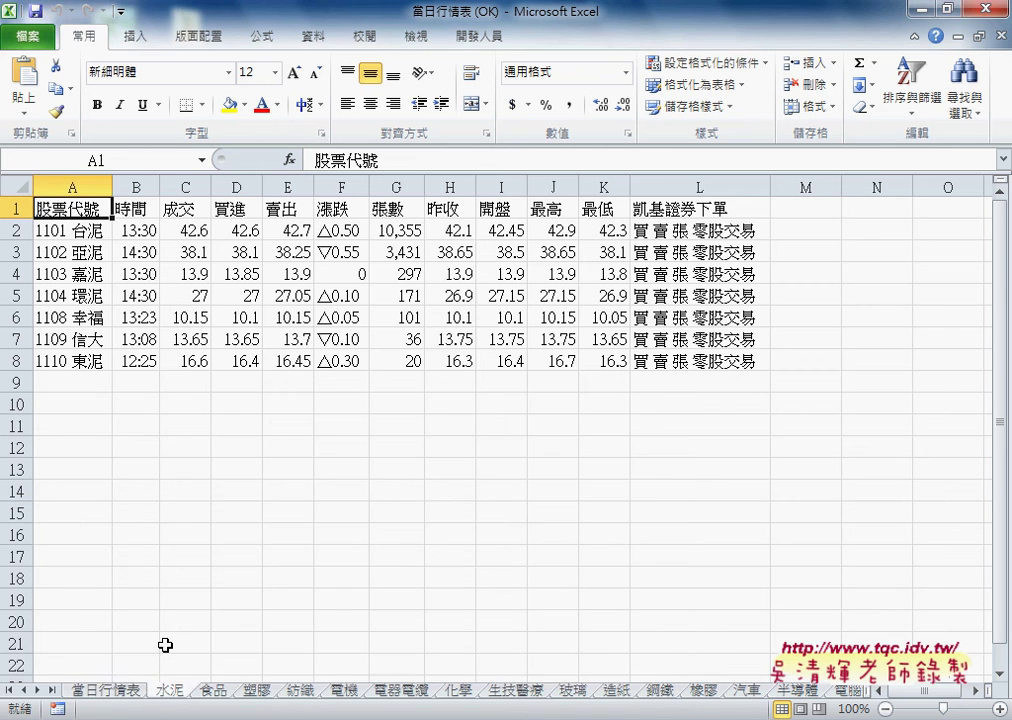
left_click(120, 692)
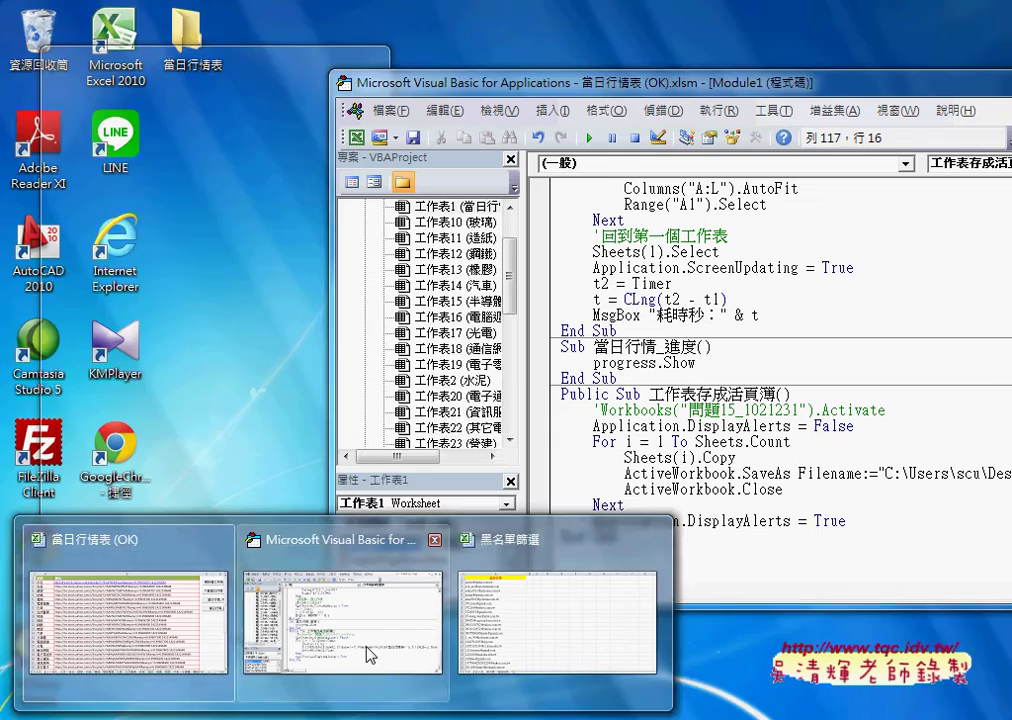
left_click(367, 648)
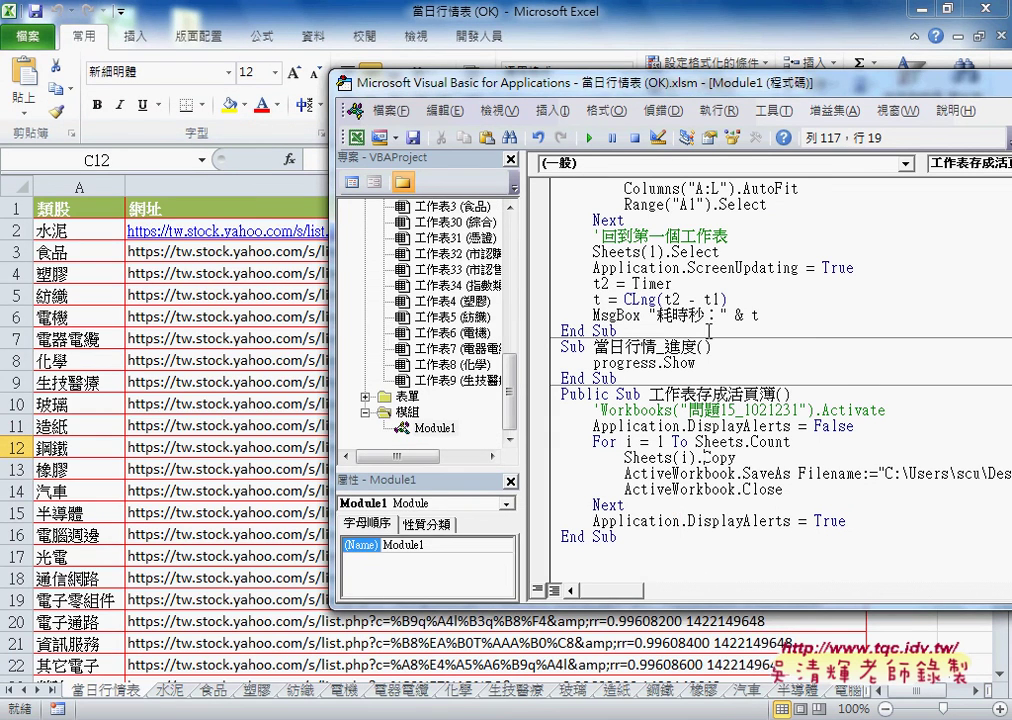
Run the 工作表存成活頁簿 macro to export every sheet as a CSV file
left_click(590, 137)
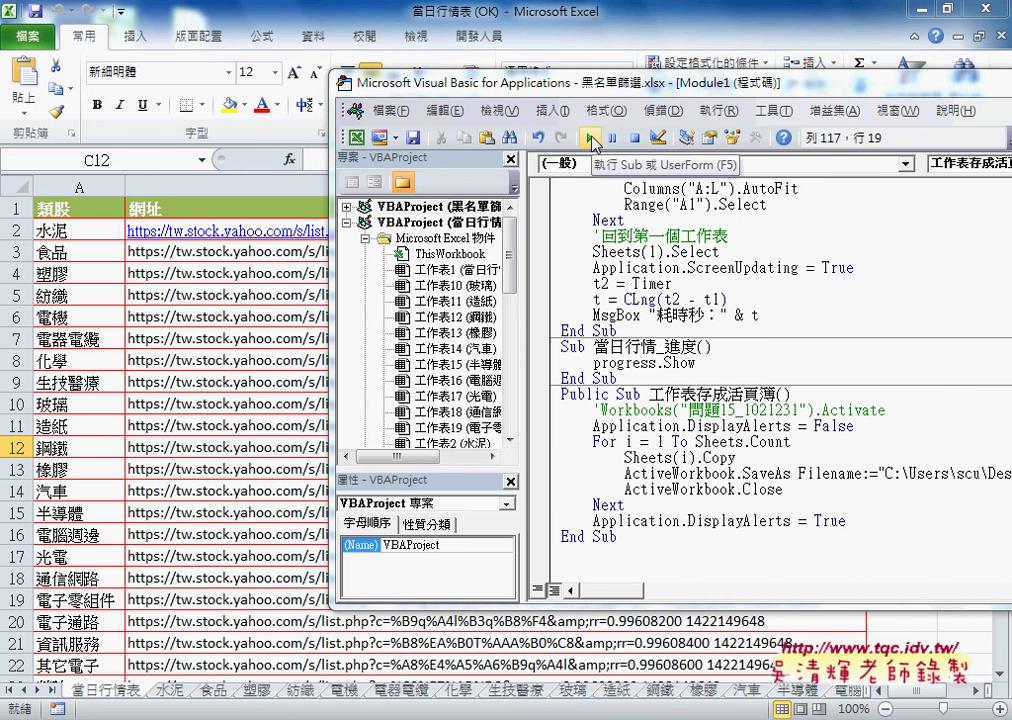
left_click(846, 524)
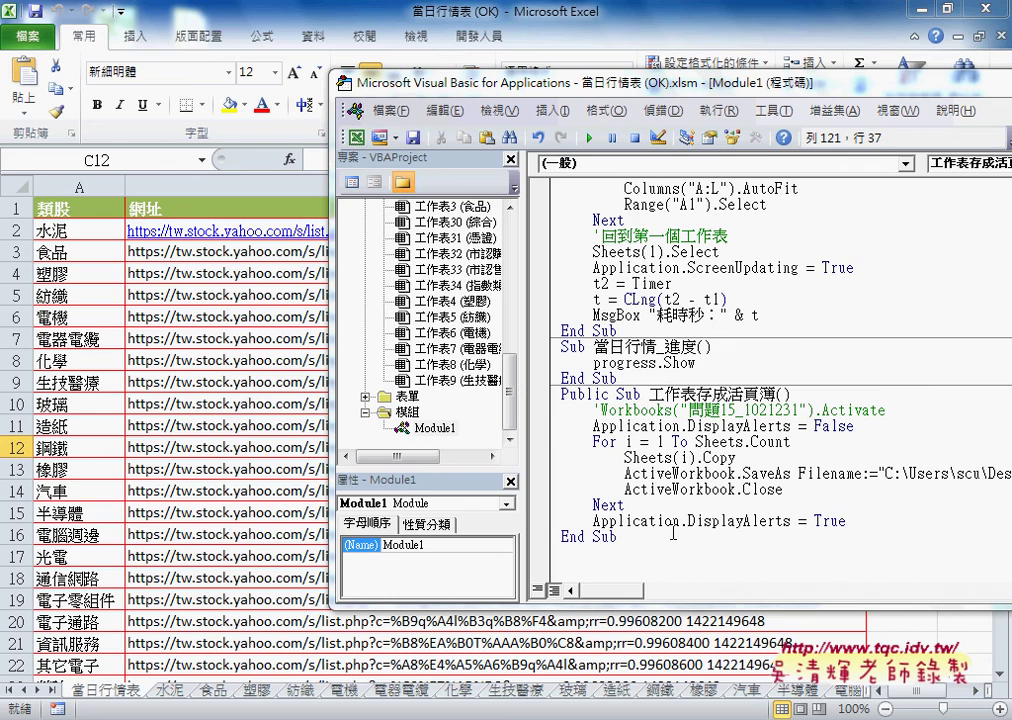
Minimize Excel and bring forward the 當日行情表 folder holding the 34 exported files
left_click(724, 15)
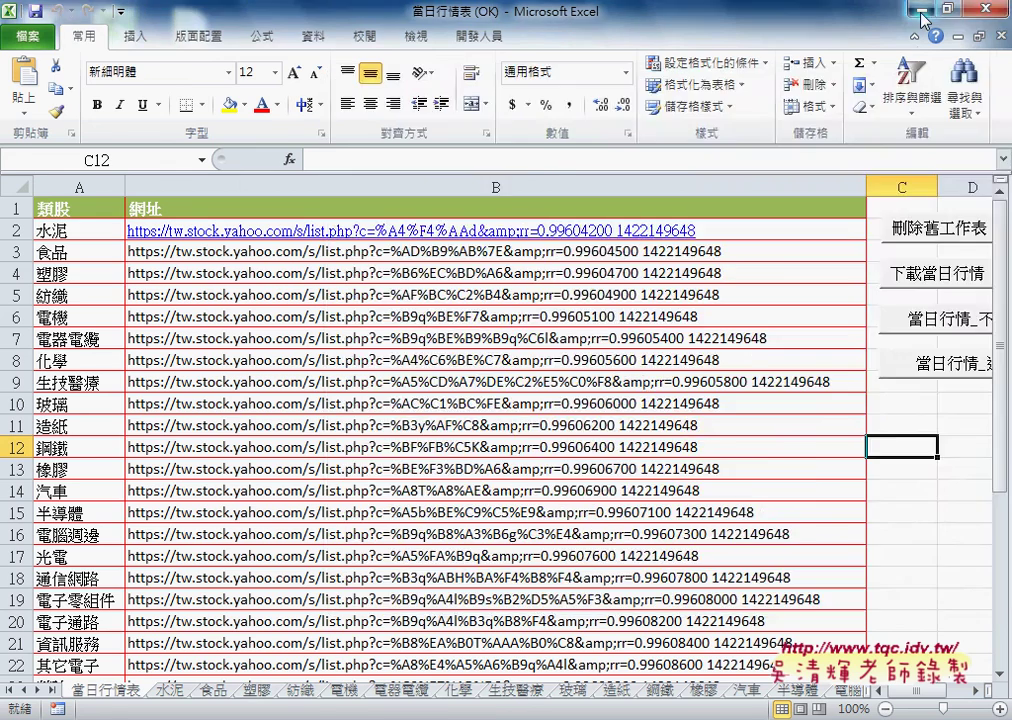
left_click(913, 9)
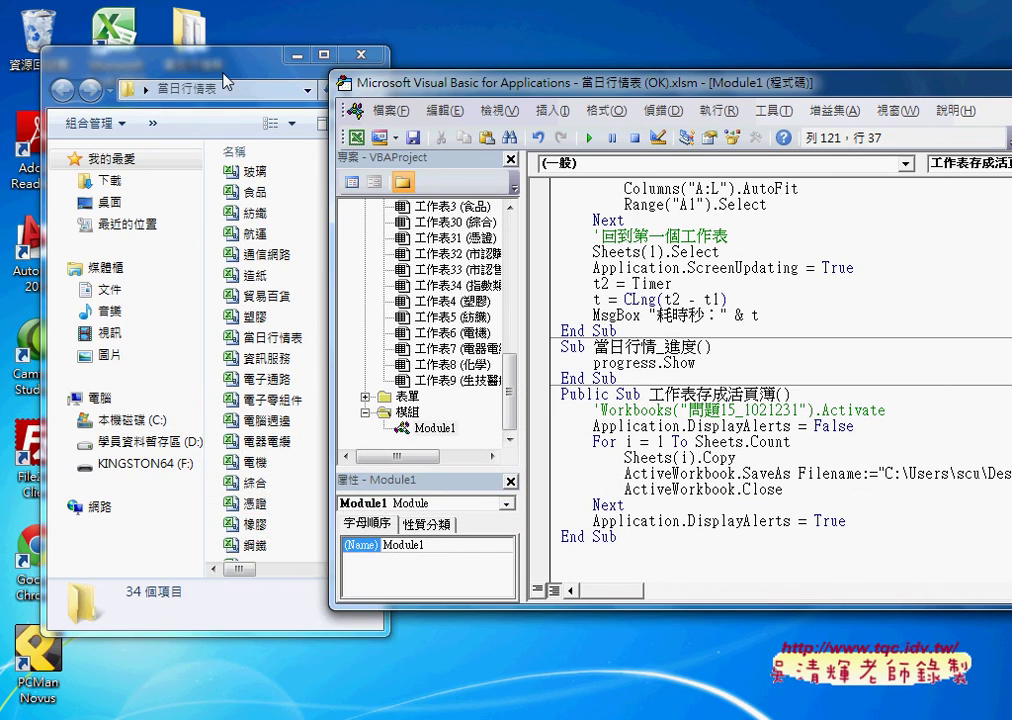
left_click_drag(226, 80, 190, 80)
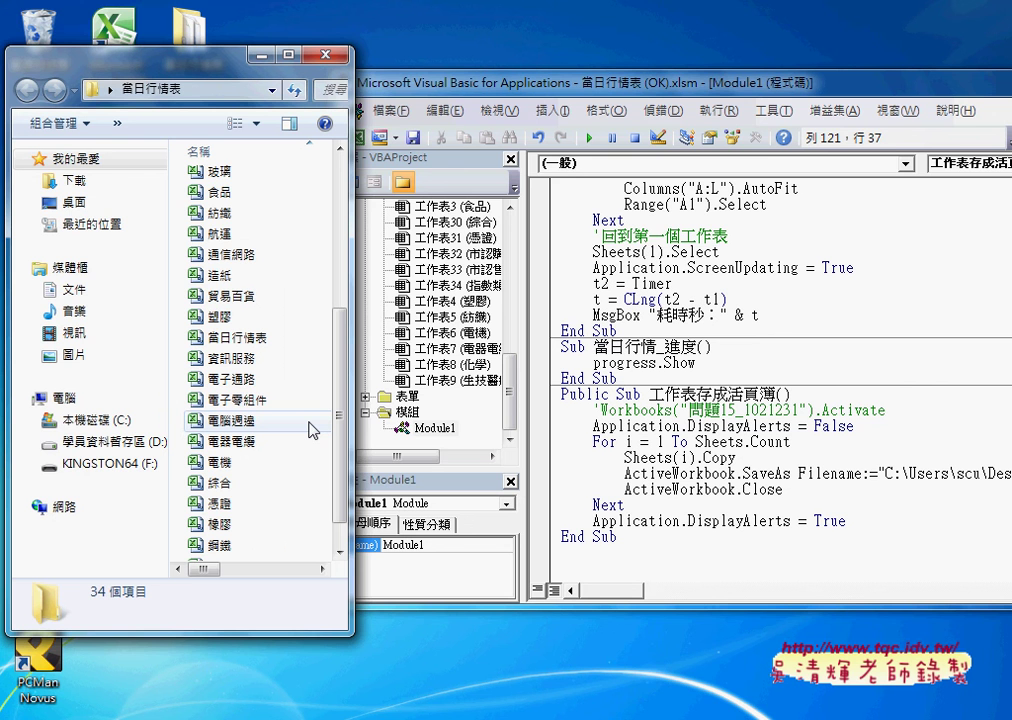